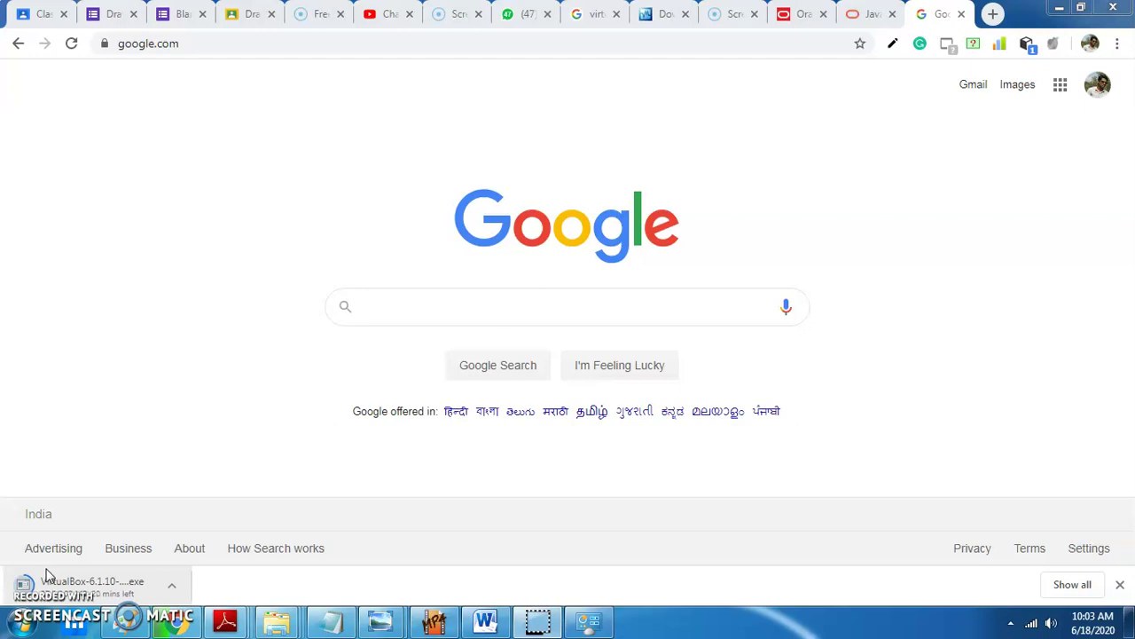
# Search Google for "jdk download windows 7".
pyautogui.click(386, 306)
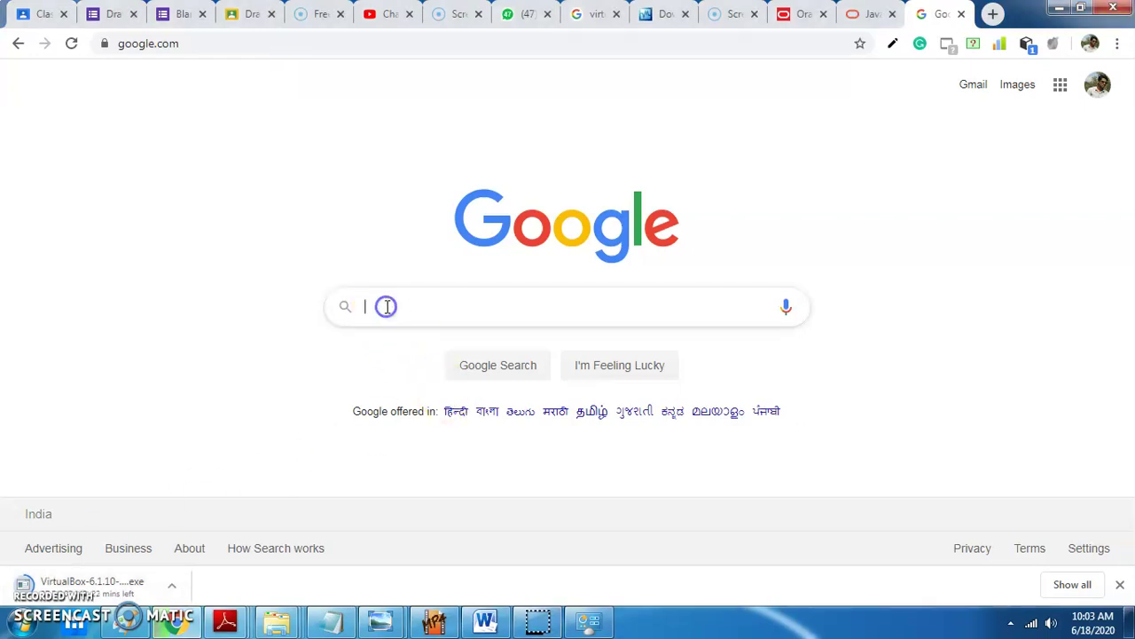
pyautogui.write('jdk')
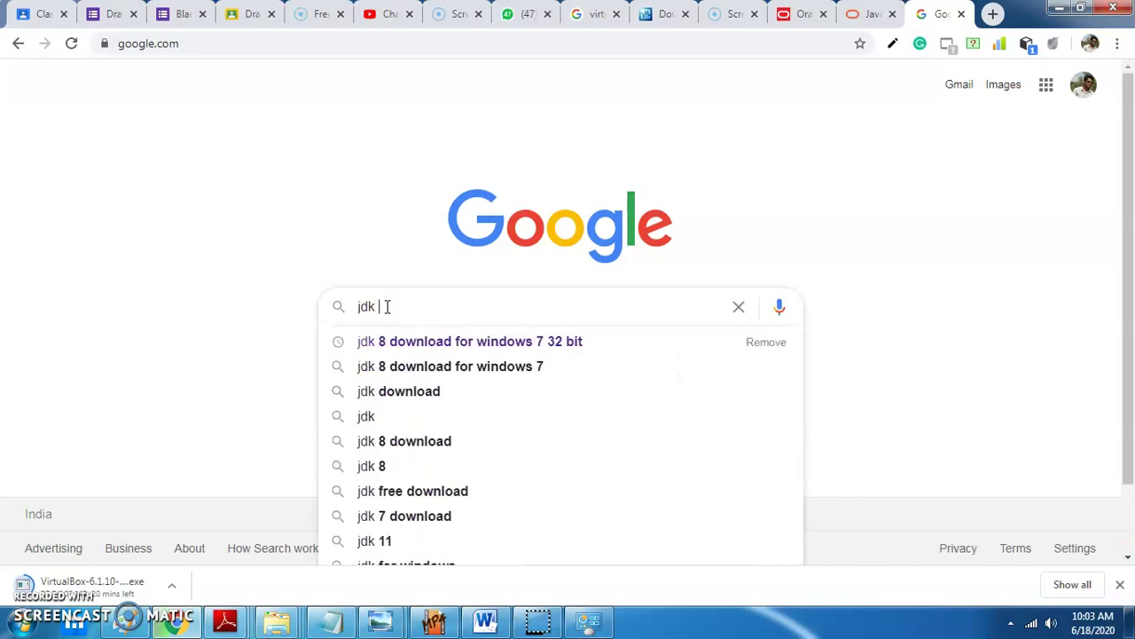
pyautogui.write(' dow')
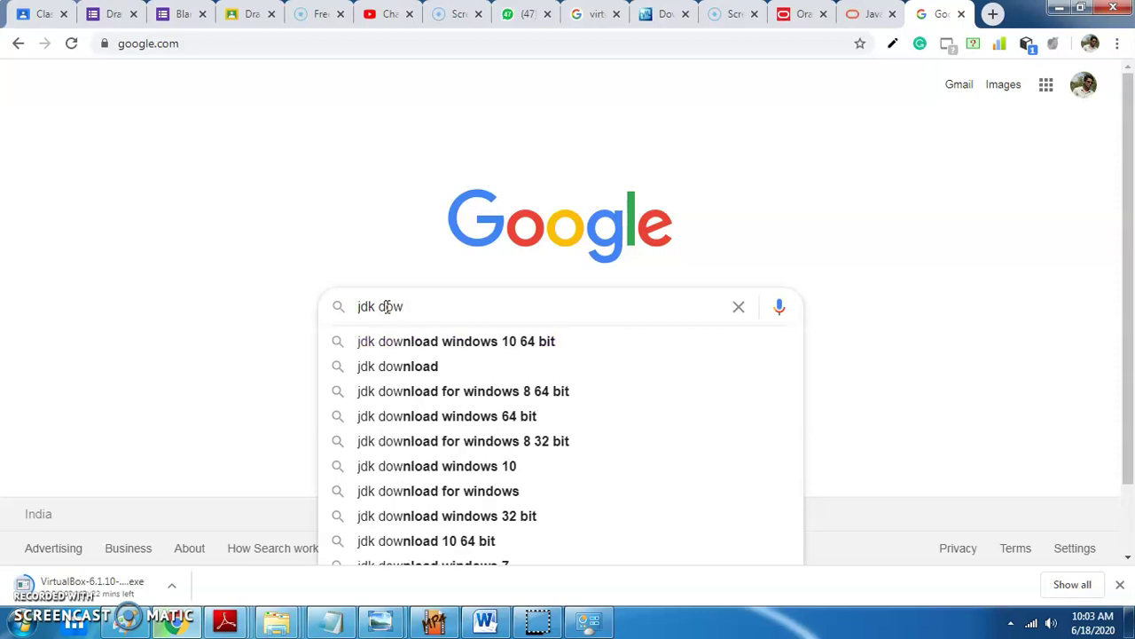
pyautogui.write('nload')
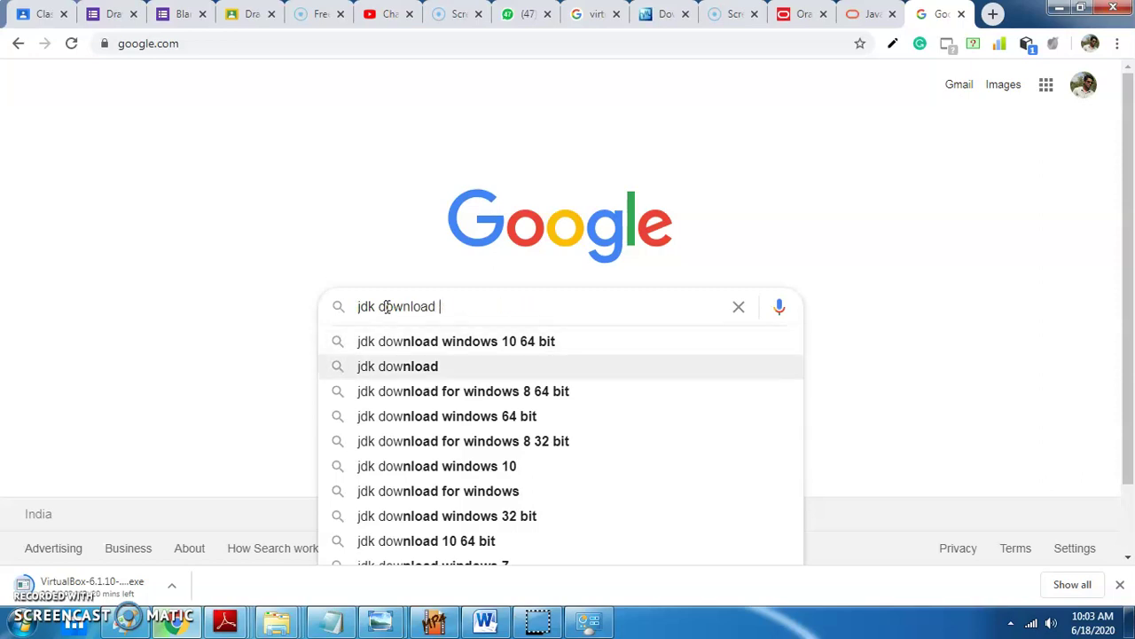
pyautogui.write(' wind')
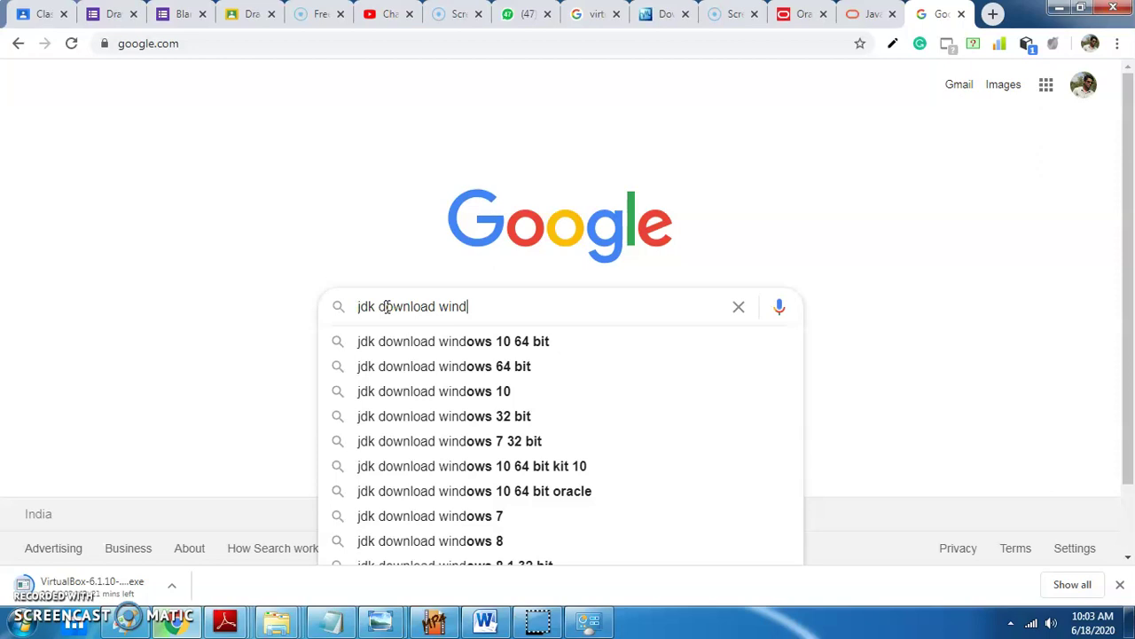
pyautogui.press('Down')
pyautogui.press('Down')
pyautogui.press('Down')
pyautogui.press('Down')
pyautogui.press('Down')
pyautogui.press('Down')
pyautogui.press('Down')
pyautogui.press('Down')
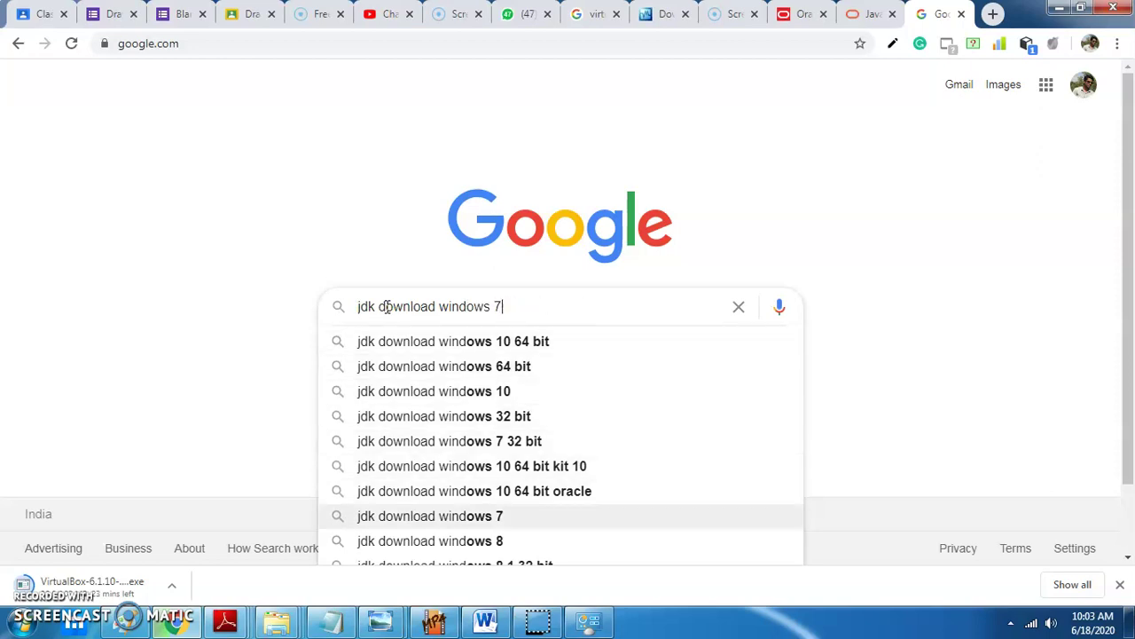
pyautogui.press('Return')
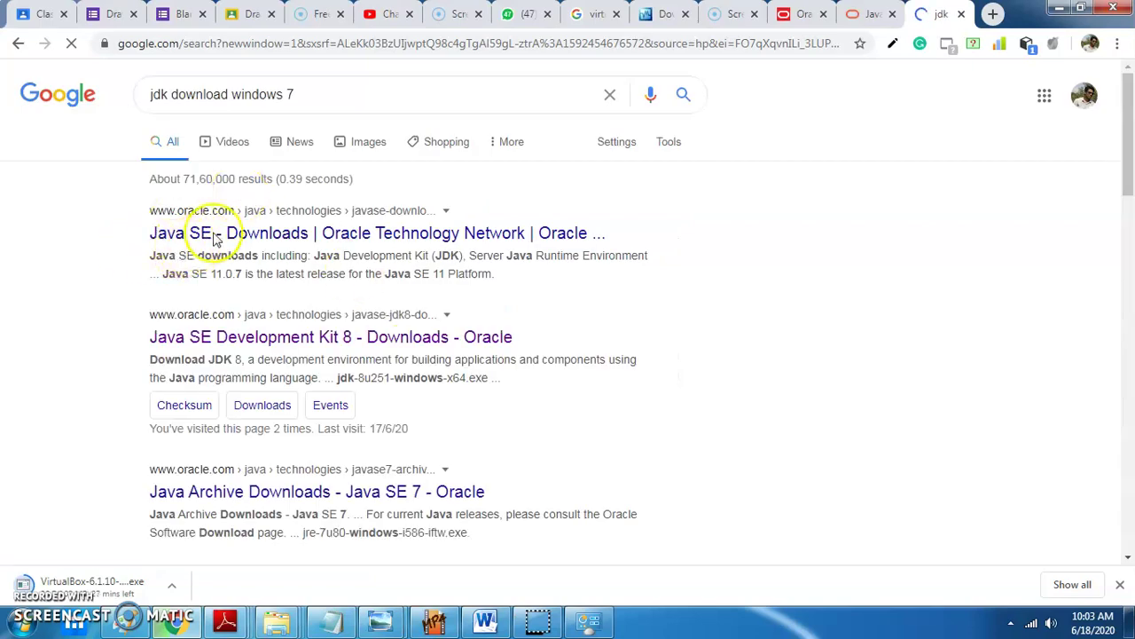
# Open Oracle's Java SE Downloads search result and go to the JDK download page for Java SE 14.
pyautogui.click(265, 239)
pyautogui.click(263, 242)
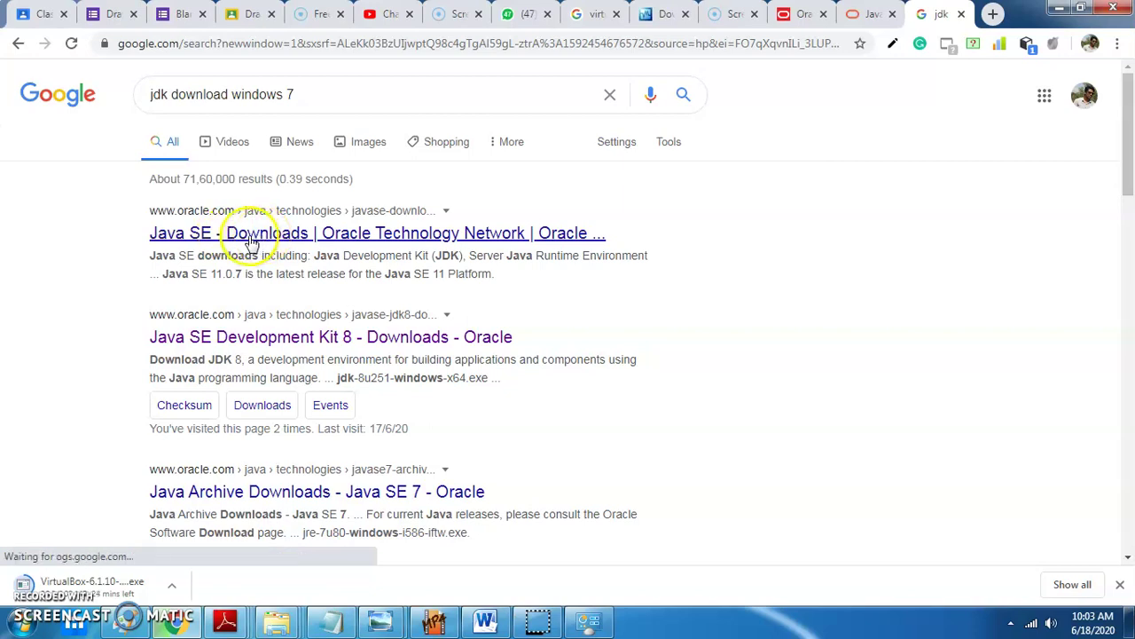
pyautogui.click(255, 238)
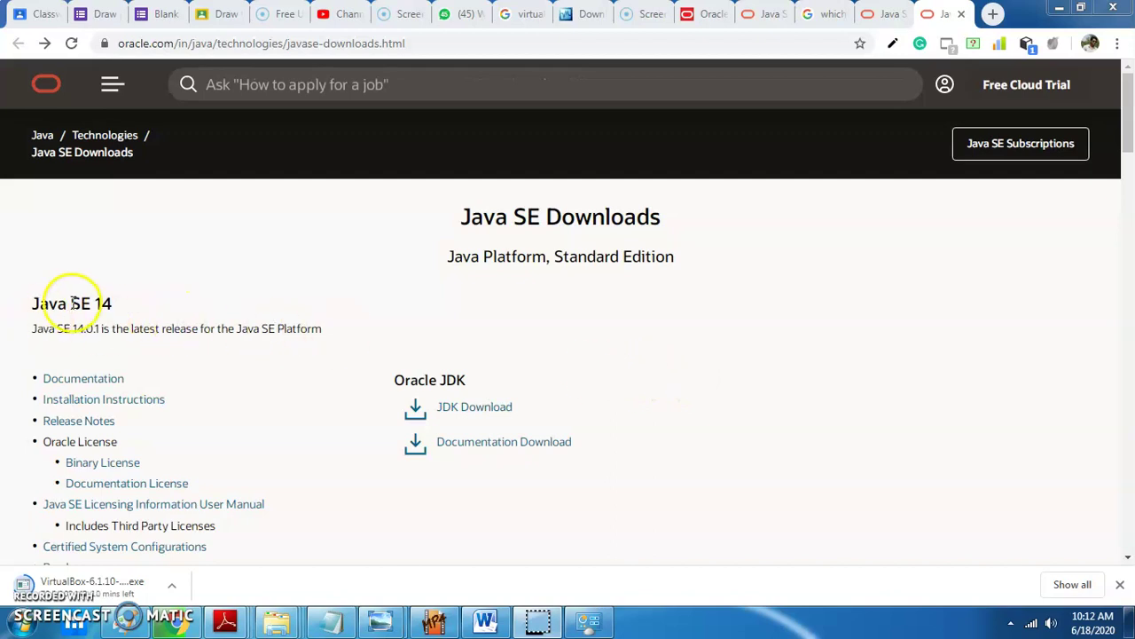
pyautogui.click(488, 410)
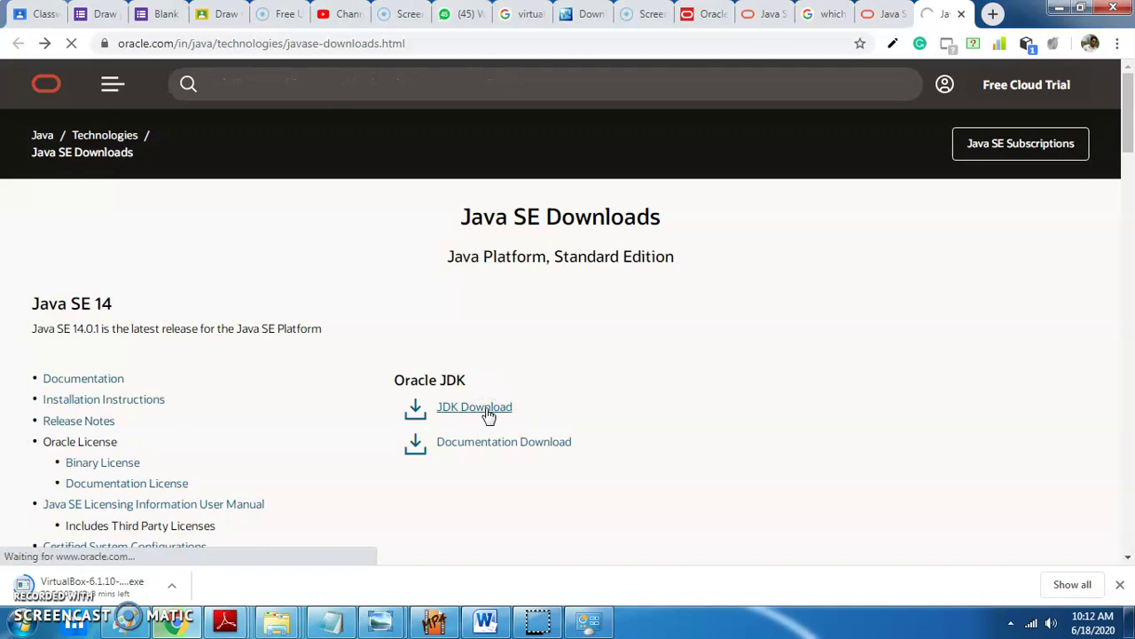
pyautogui.click(471, 414)
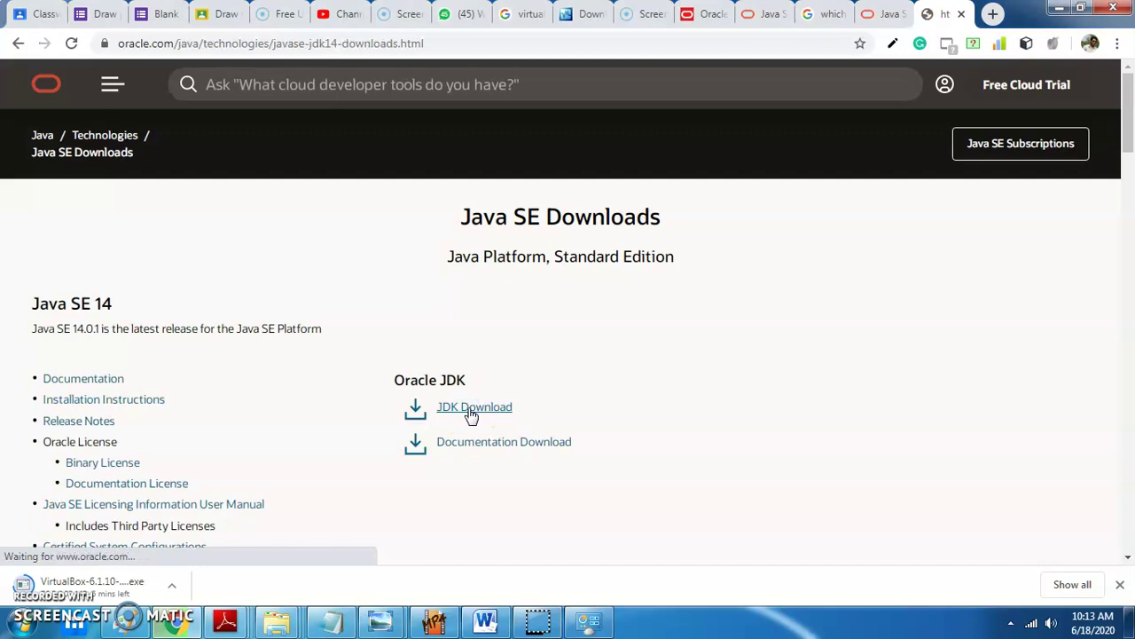
pyautogui.click(473, 413)
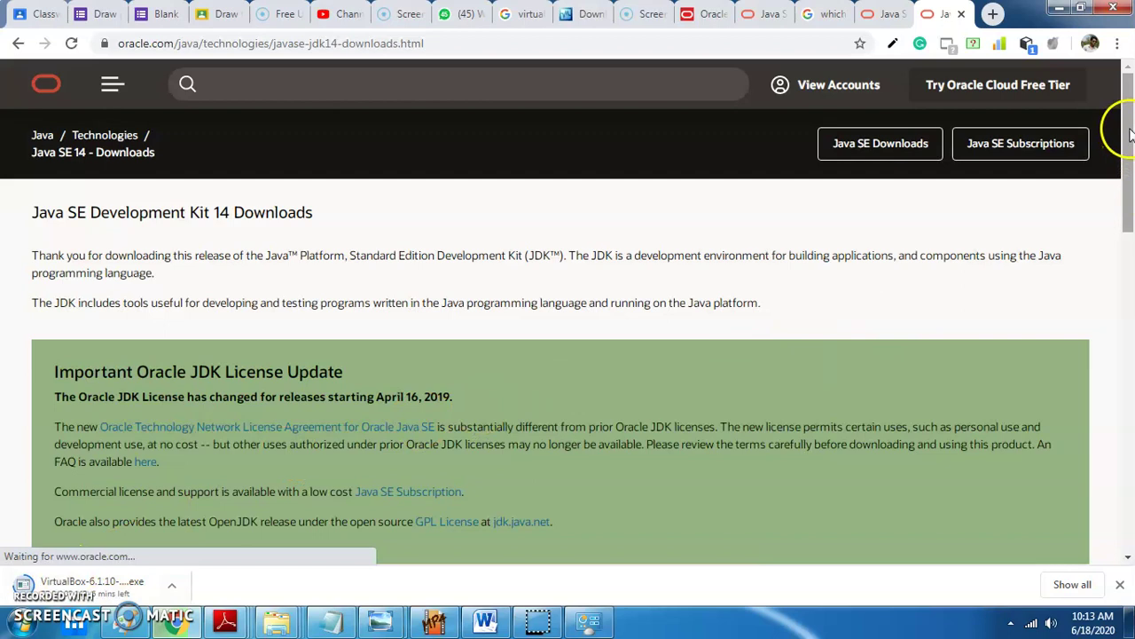
# Download the Windows x64 Installer jdk-14.0.1_windows-x64_bin.exe, accepting the Oracle Technology Network License Agreement.
pyautogui.moveTo(1126, 125); pyautogui.dragTo(1126, 362)
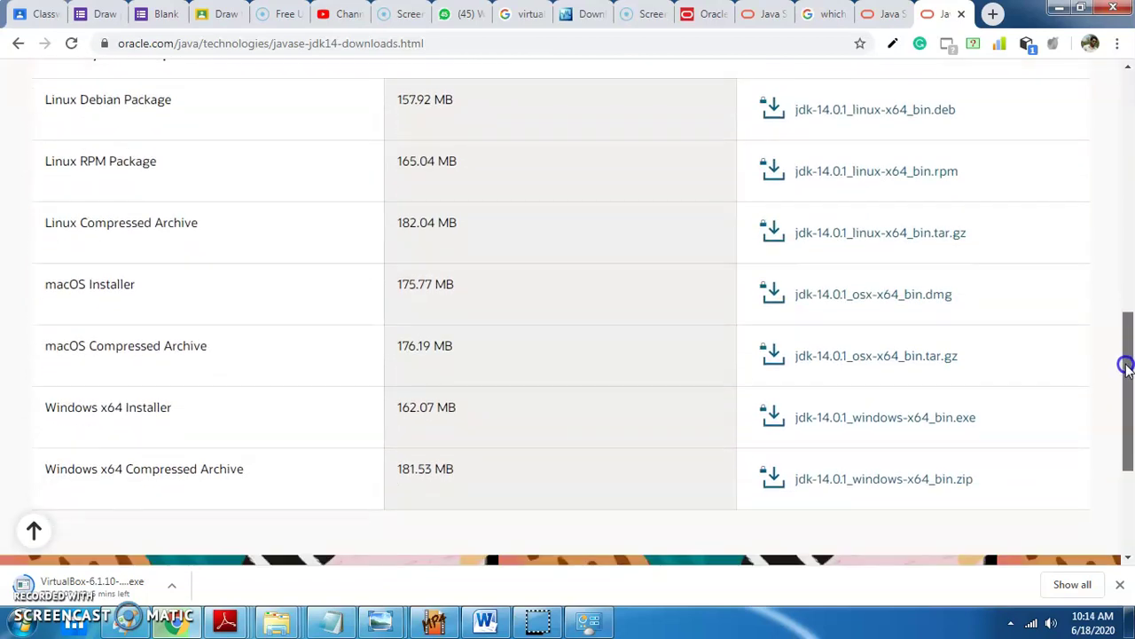
pyautogui.click(882, 425)
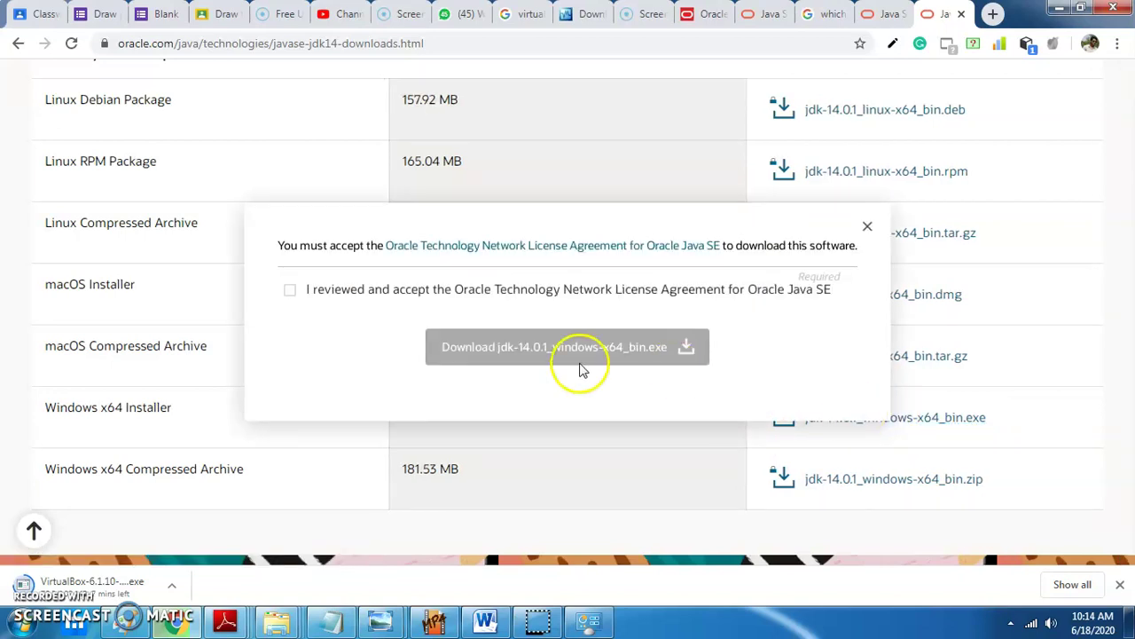
pyautogui.click(296, 293)
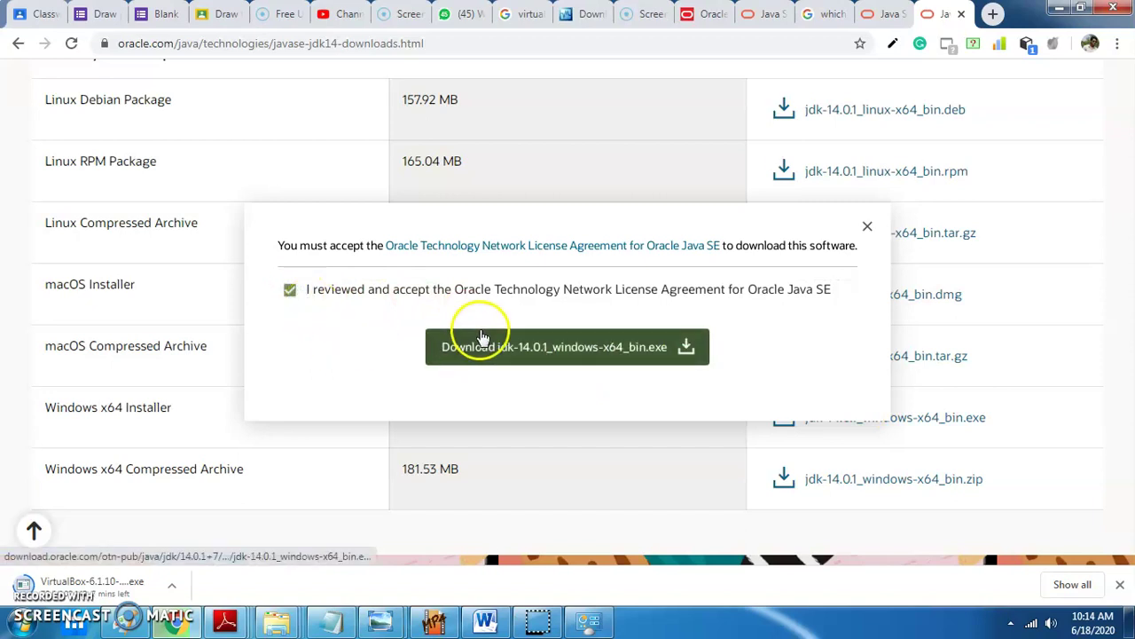
pyautogui.click(575, 355)
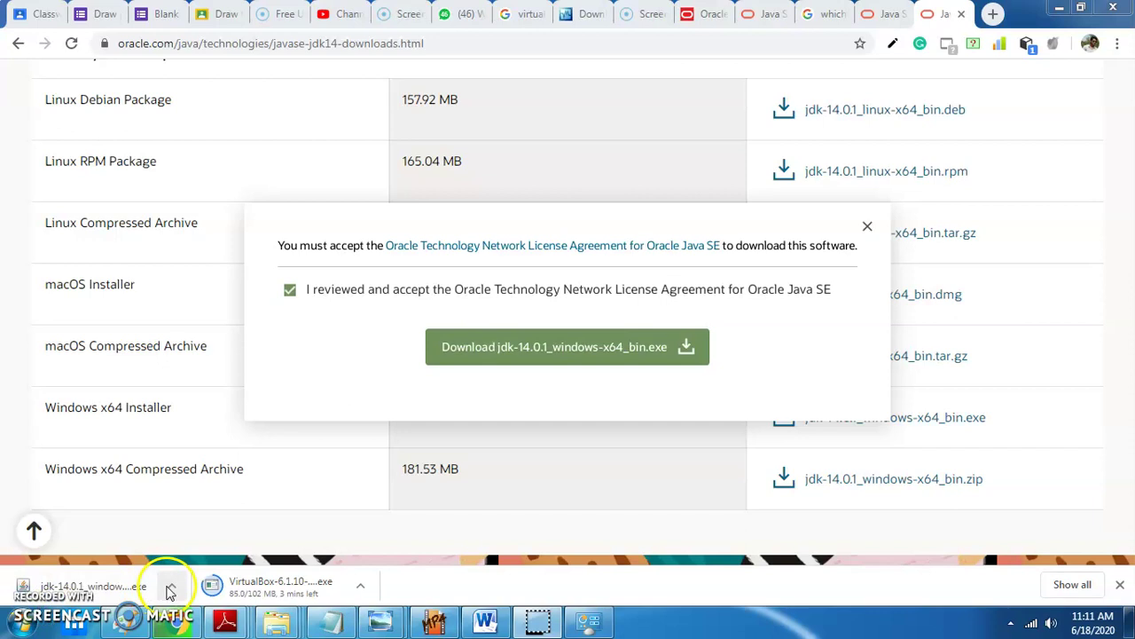
# Show the downloaded JDK installer in its folder and launch jdk-14.0.1_windows-x64_bin.exe.
pyautogui.click(170, 588)
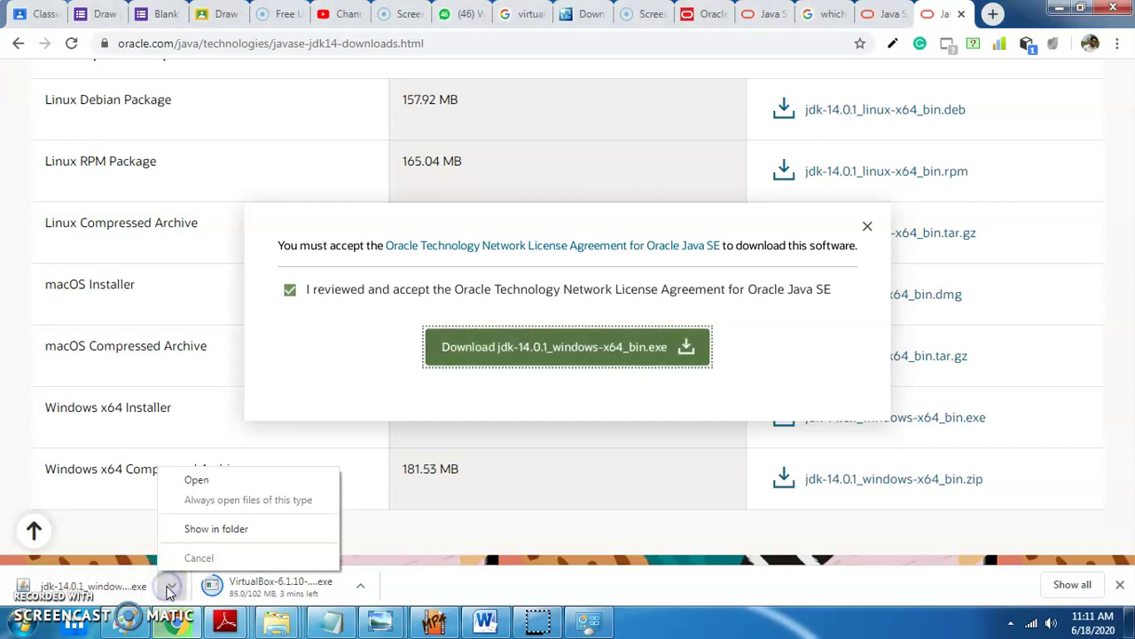
pyautogui.click(212, 532)
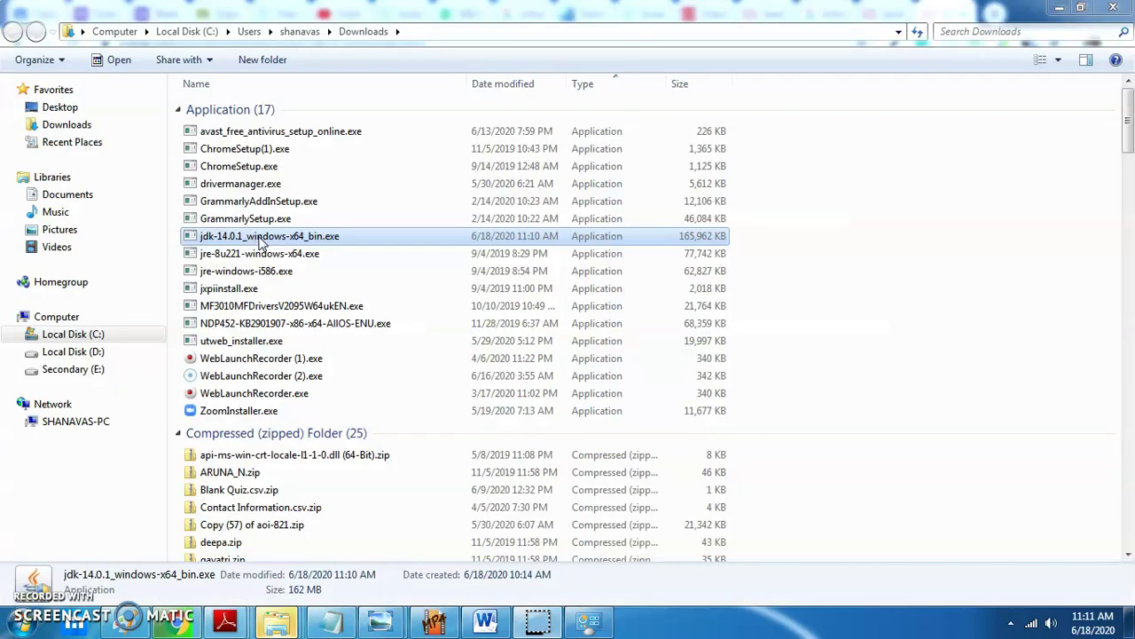
pyautogui.click(270, 241)
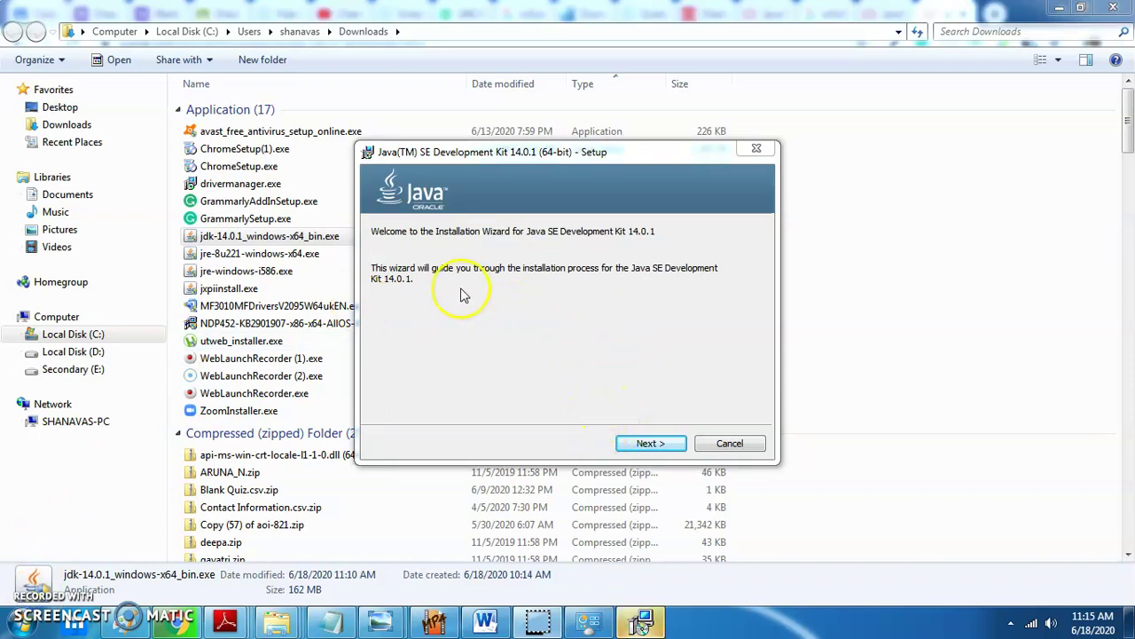
# Install Java SE Development Kit 14.0.1 into the default folder C:\Program Files\Java\jdk-14.0.1\.
pyautogui.click(654, 448)
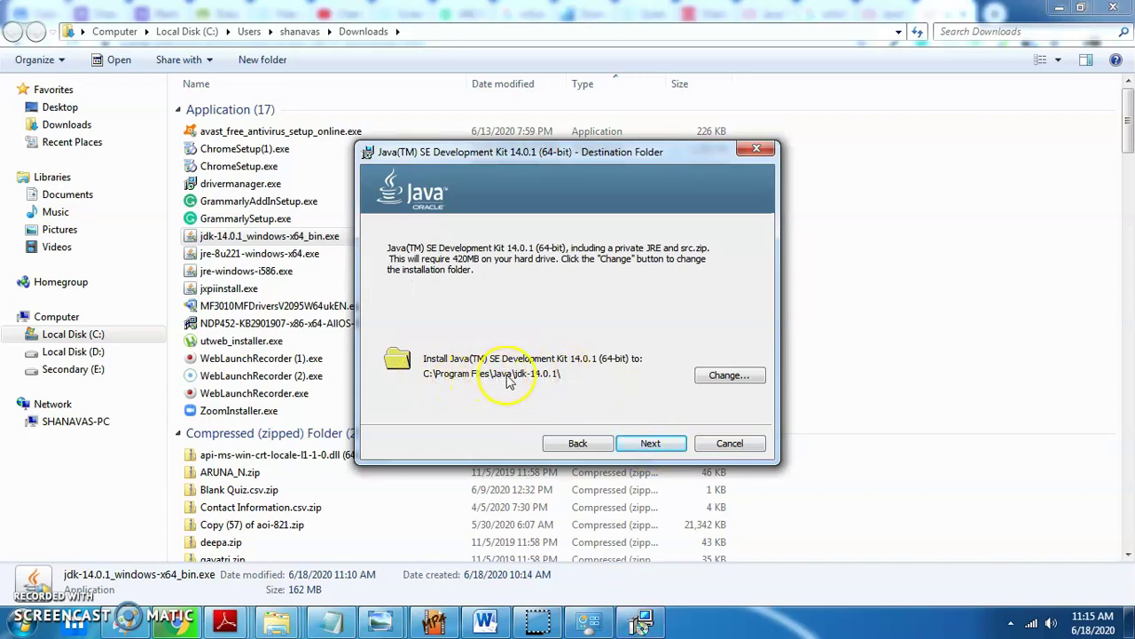
pyautogui.click(655, 446)
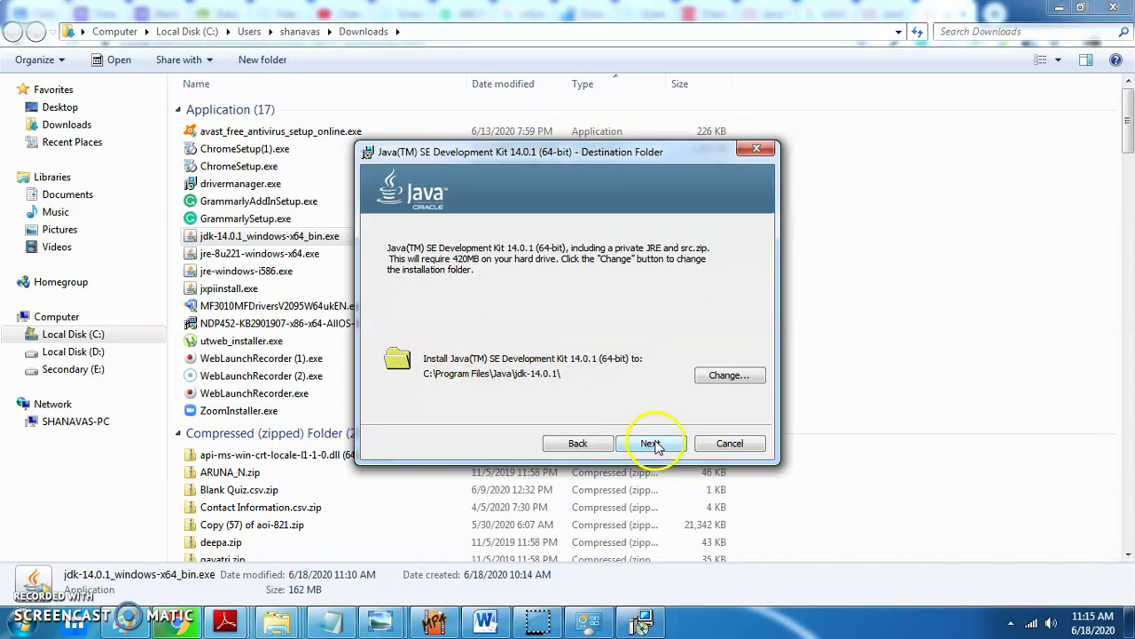
pyautogui.click(652, 448)
pyautogui.click(652, 448)
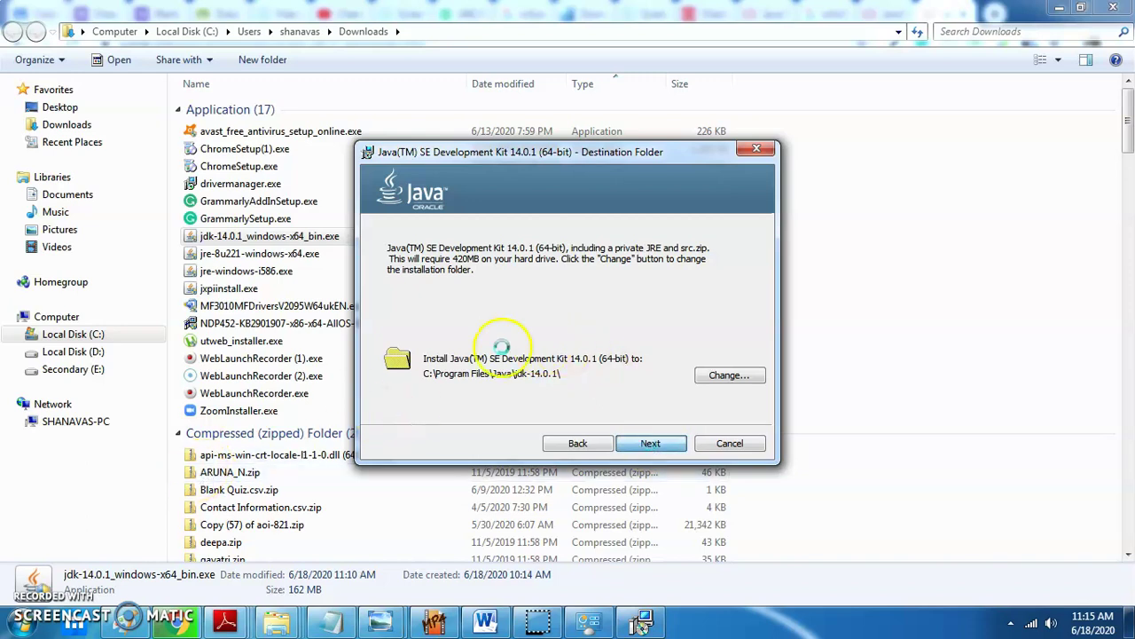
pyautogui.click(536, 336)
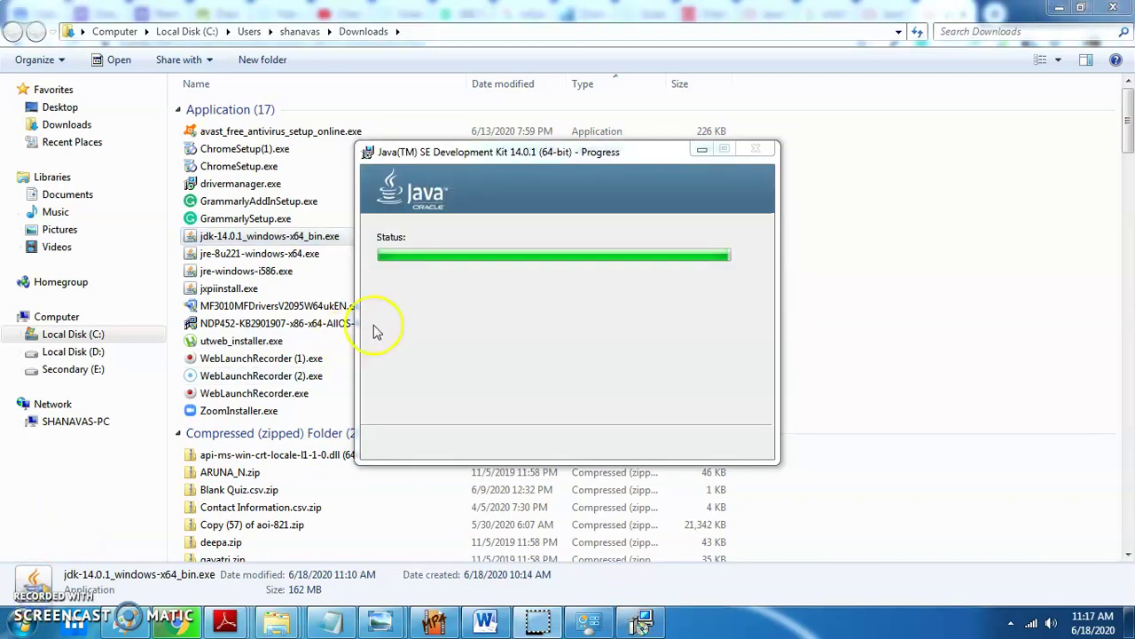
pyautogui.click(507, 346)
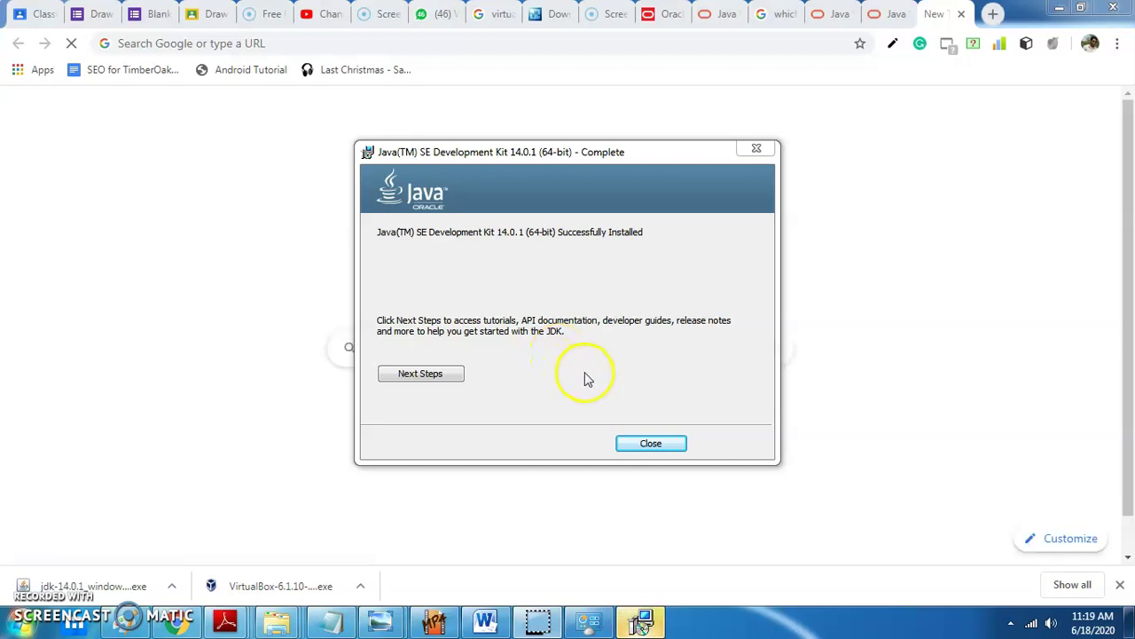
# Open the JDK's Next Steps resources and close the completed setup wizard.
pyautogui.click(424, 377)
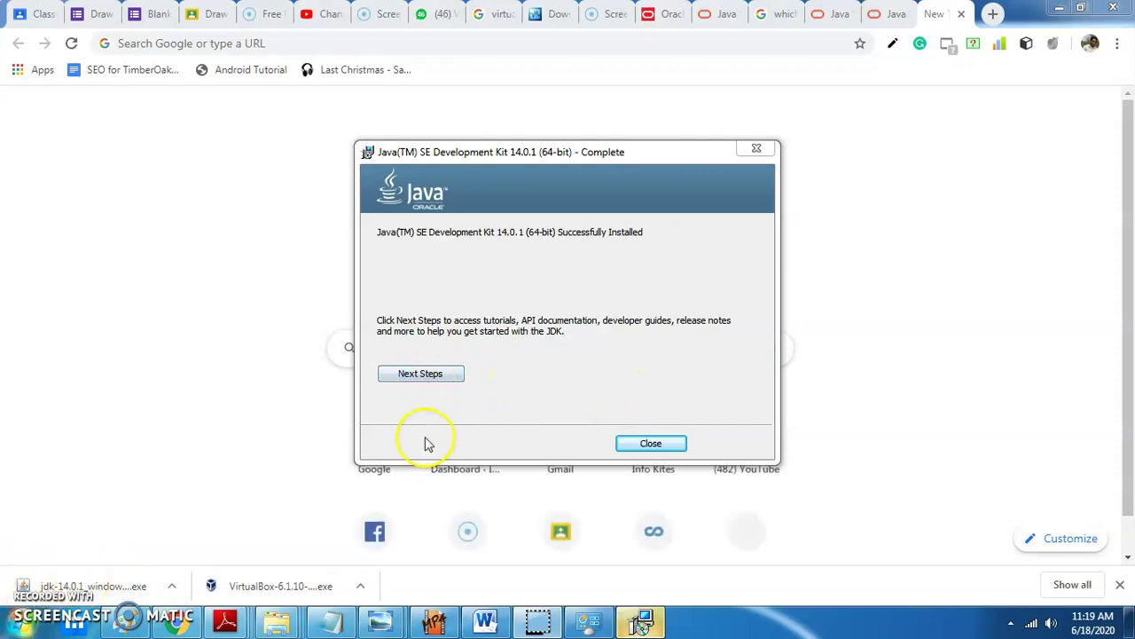
pyautogui.click(432, 377)
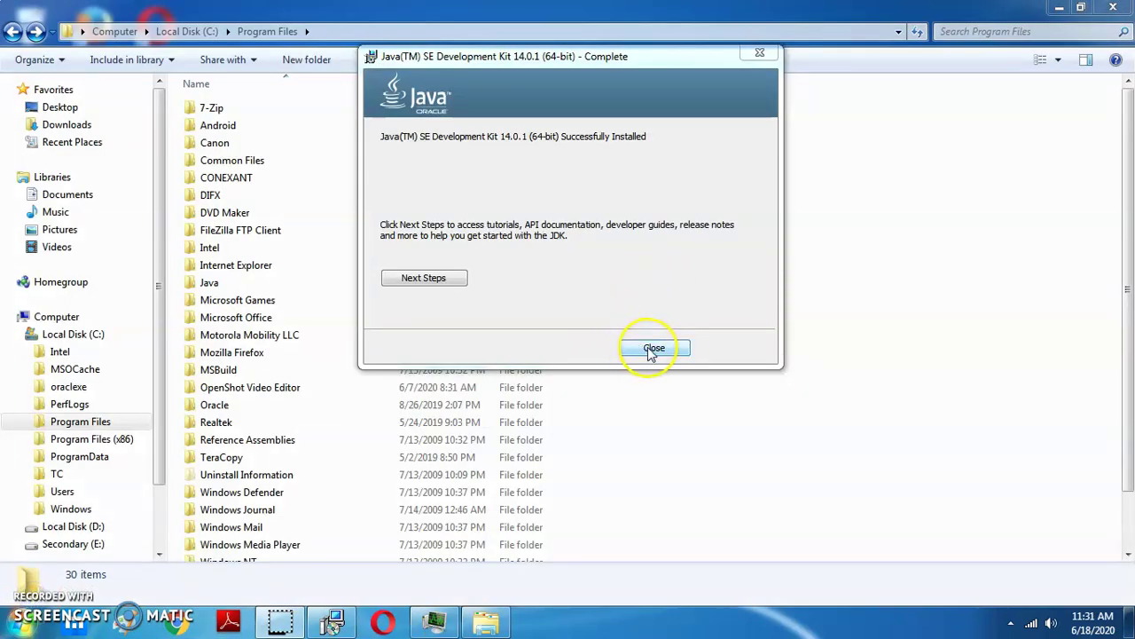
pyautogui.click(653, 348)
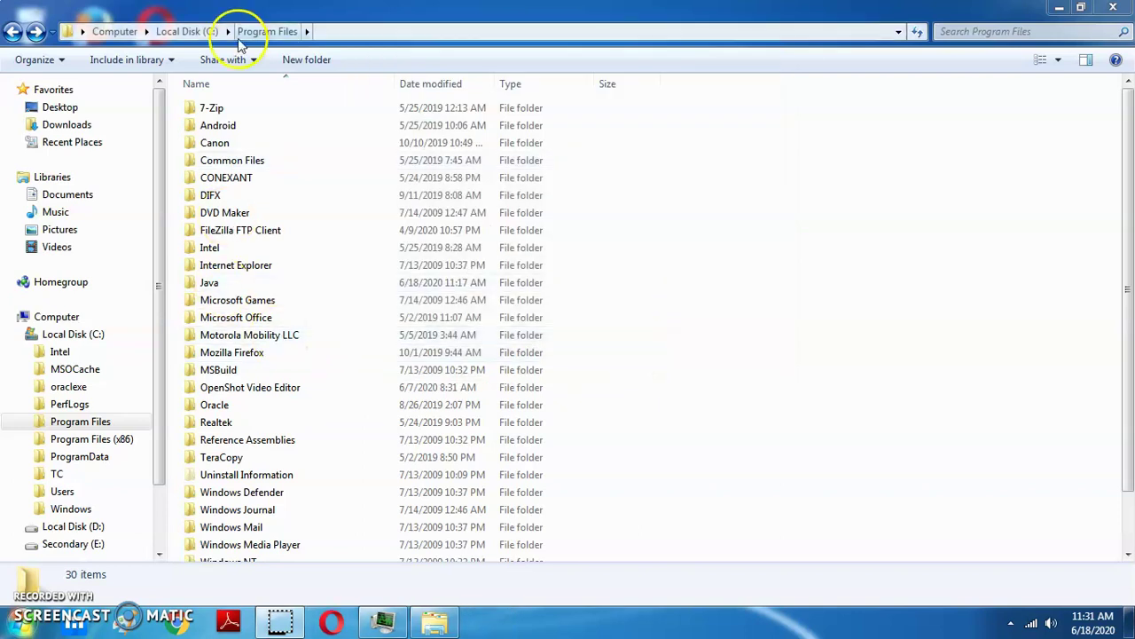
# Browse to the installed JDK folder C:\Program Files\Java\jdk-14.0.1.
pyautogui.click(74, 334)
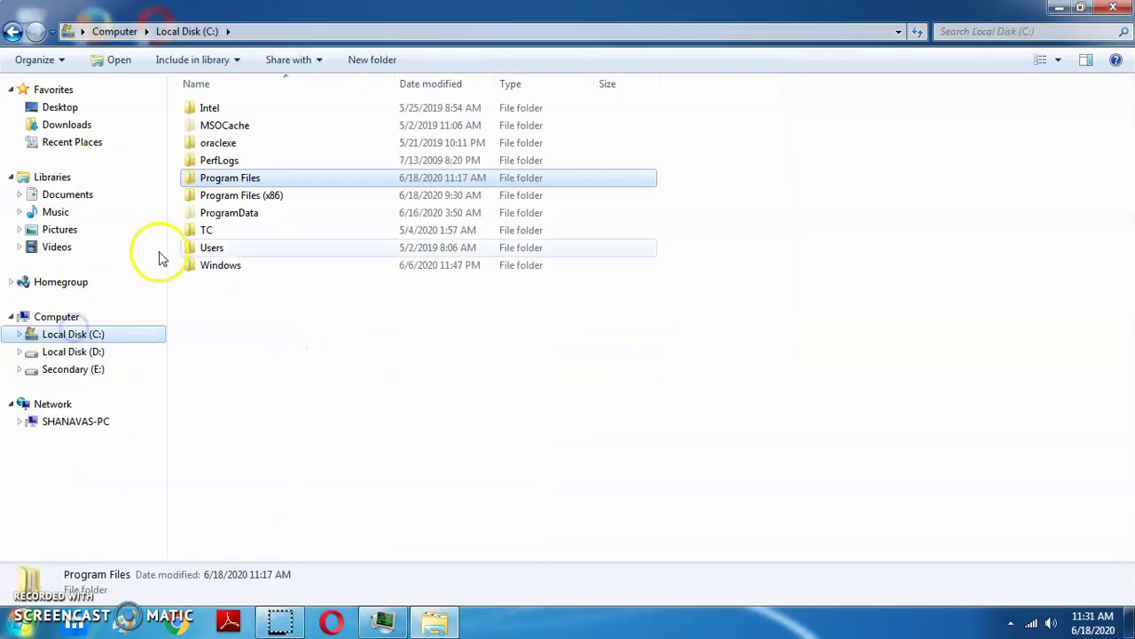
pyautogui.doubleClick(220, 179)
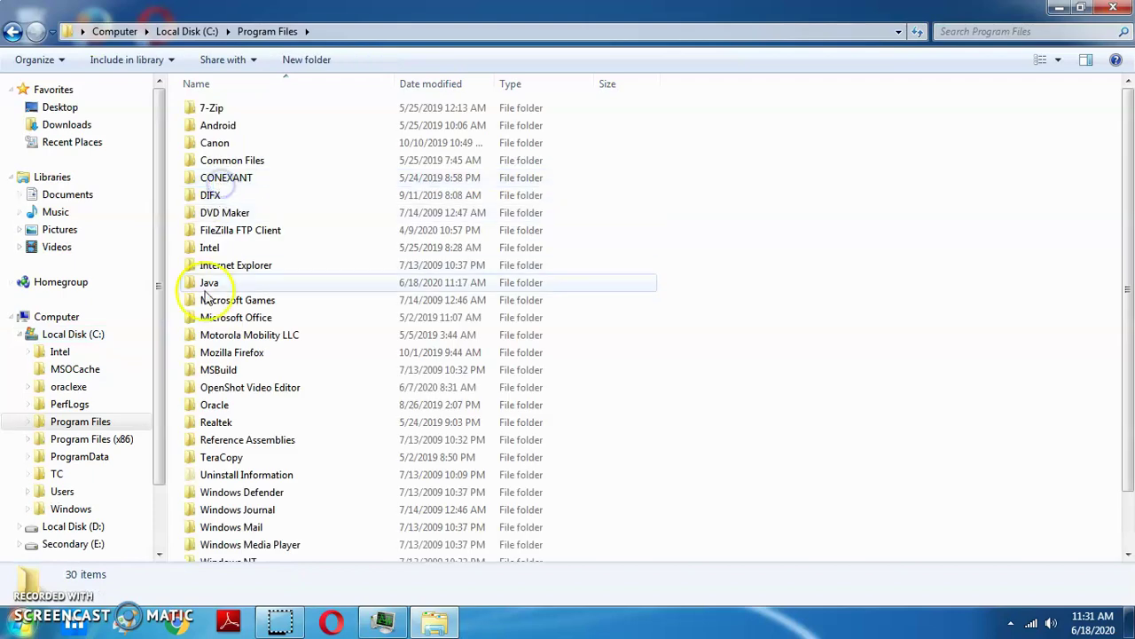
pyautogui.click(210, 283)
pyautogui.press('Return')
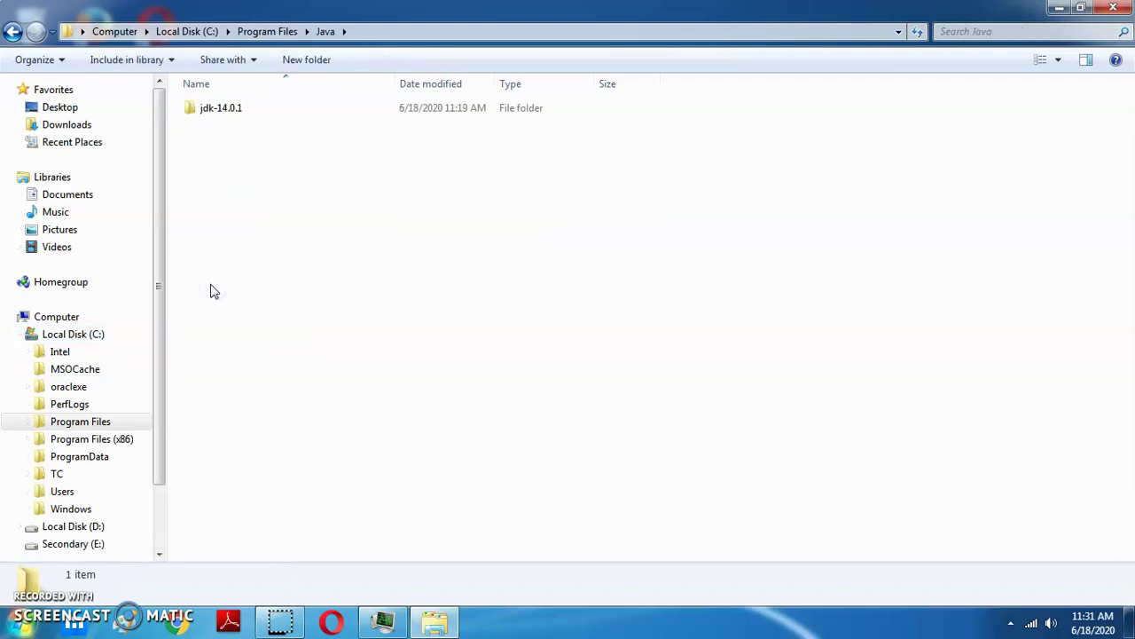
pyautogui.press('Down')
pyautogui.press('Return')
# Look through the contents of the jdk-14.0.1 folder and open its bin subfolder.
pyautogui.press('Down')
pyautogui.press('Down')
pyautogui.press('Down')
pyautogui.press('Down')
pyautogui.press('Down')
pyautogui.press('Down')
pyautogui.press('Down')
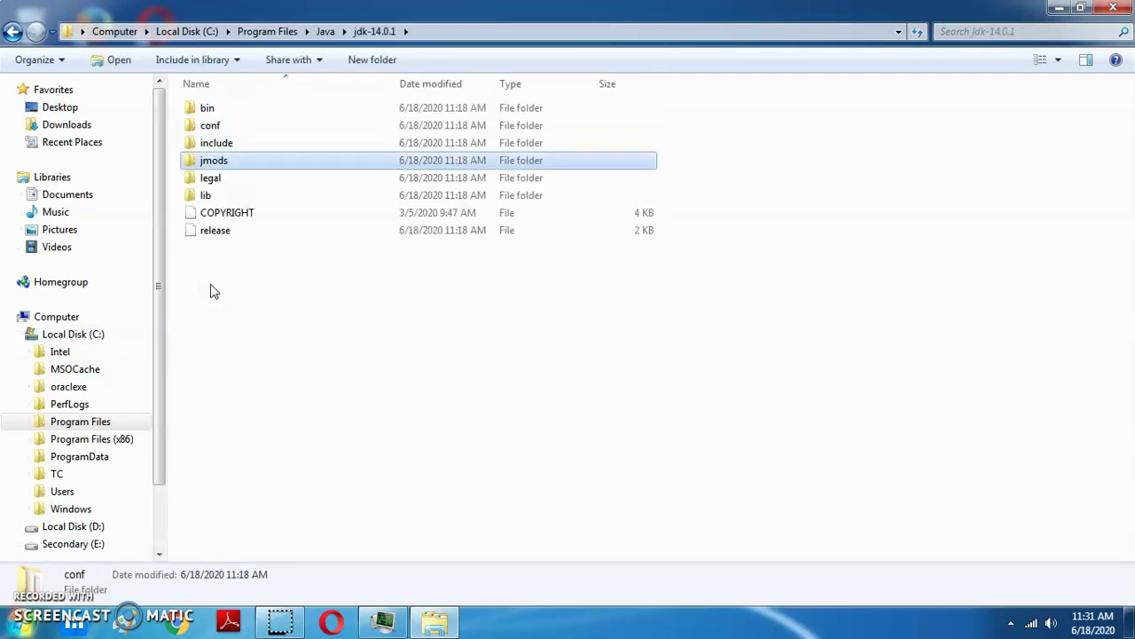
pyautogui.press('Up')
pyautogui.press('Up')
pyautogui.press('Up')
pyautogui.press('Up')
pyautogui.press('Up')
pyautogui.press('Up')
pyautogui.press('Up')
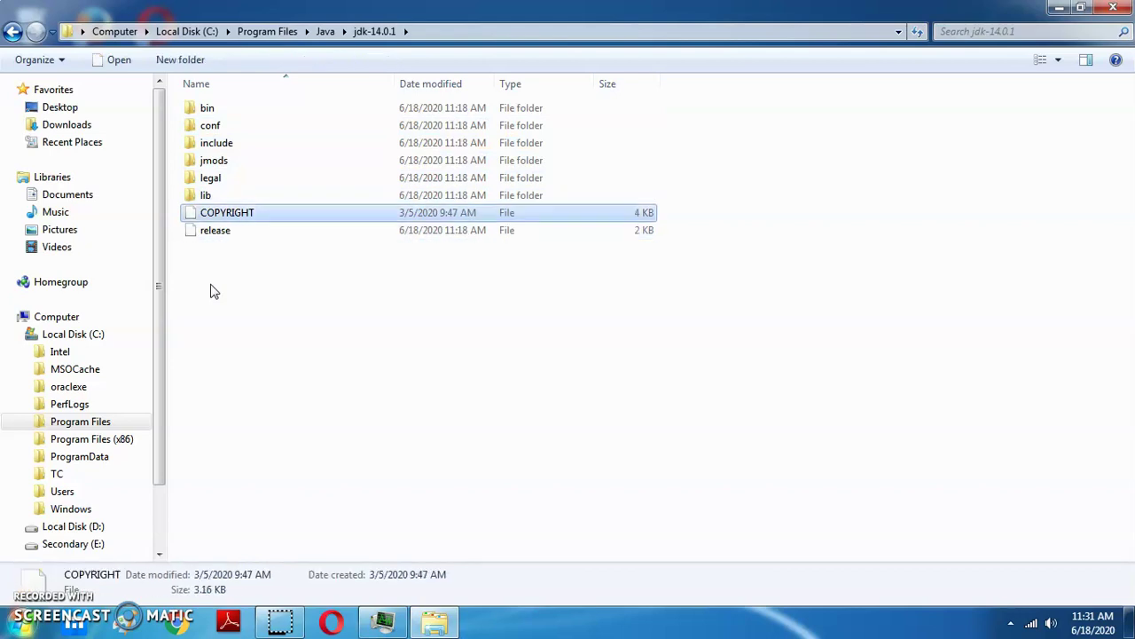
pyautogui.press('Return')
# Locate and select java.exe among the files in the bin folder.
pyautogui.press('Down')
pyautogui.press('Down')
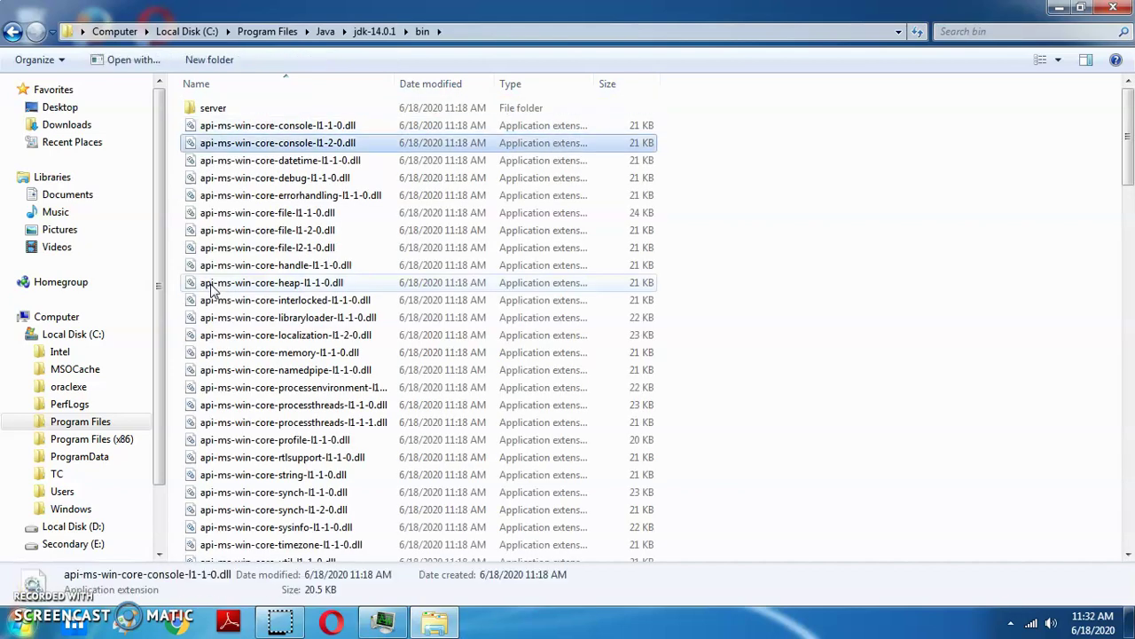
pyautogui.press('Down')
pyautogui.press('j')
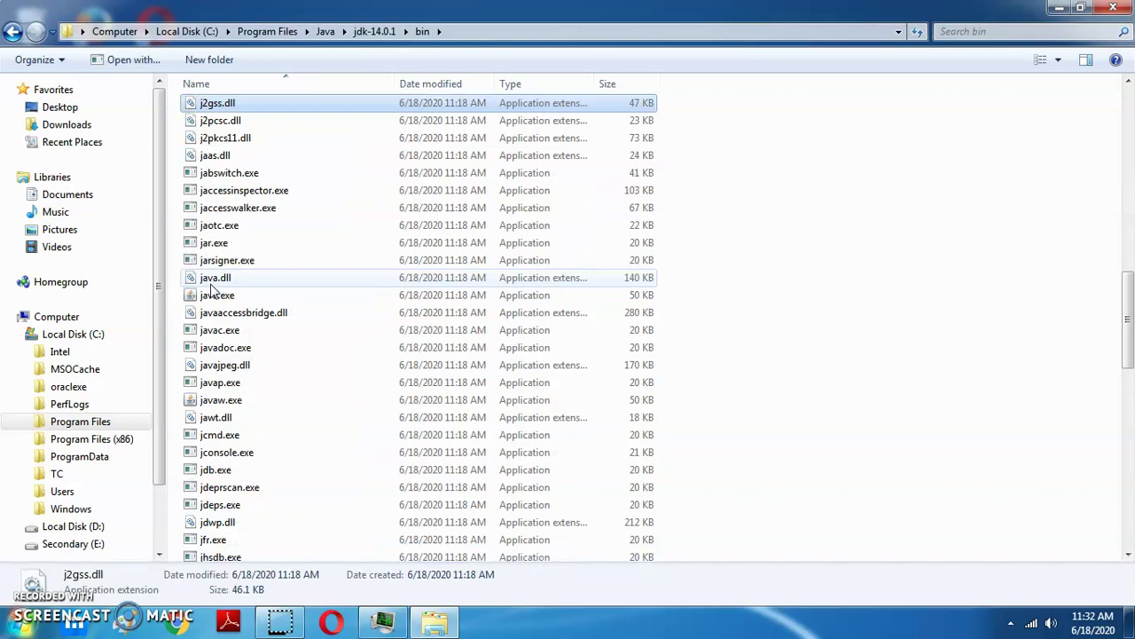
pyautogui.press('Down')
pyautogui.press('Down')
pyautogui.press('Down')
pyautogui.press('Down')
pyautogui.press('Down')
pyautogui.press('Down')
pyautogui.press('Down')
pyautogui.press('Down')
pyautogui.press('Down')
pyautogui.press('Down')
pyautogui.press('Down')
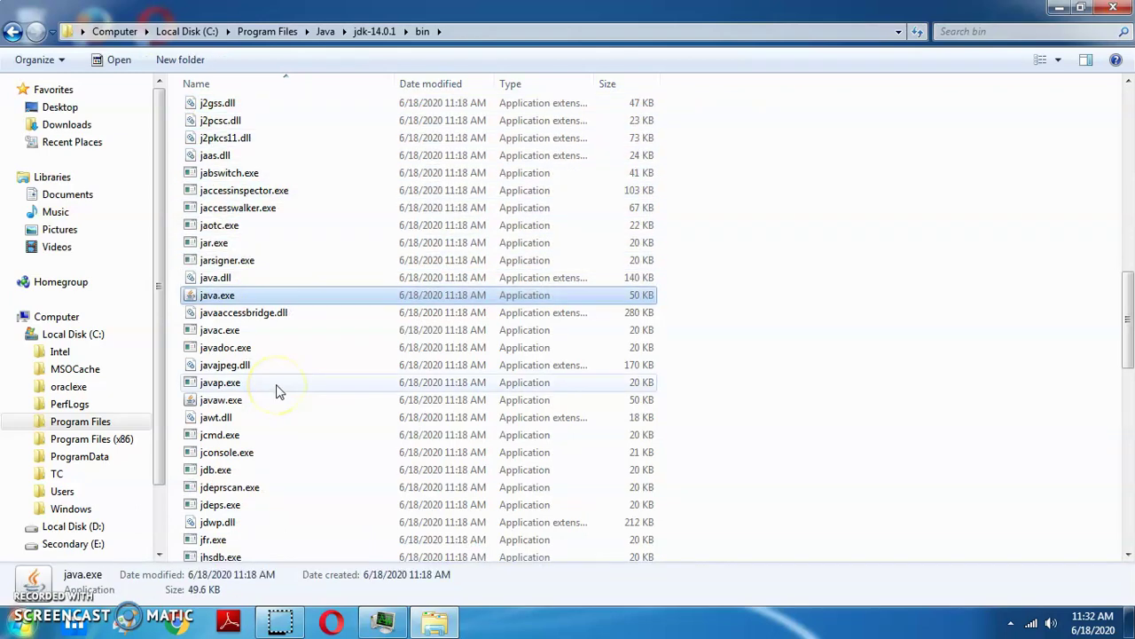
# Look through the Java program files following java.exe in the bin folder and return to the jdk-14.0.1 folder.
pyautogui.press('Down')
pyautogui.press('Down')
pyautogui.press('Down')
pyautogui.press('Down')
pyautogui.press('Down')
pyautogui.press('Down')
pyautogui.press('Down')
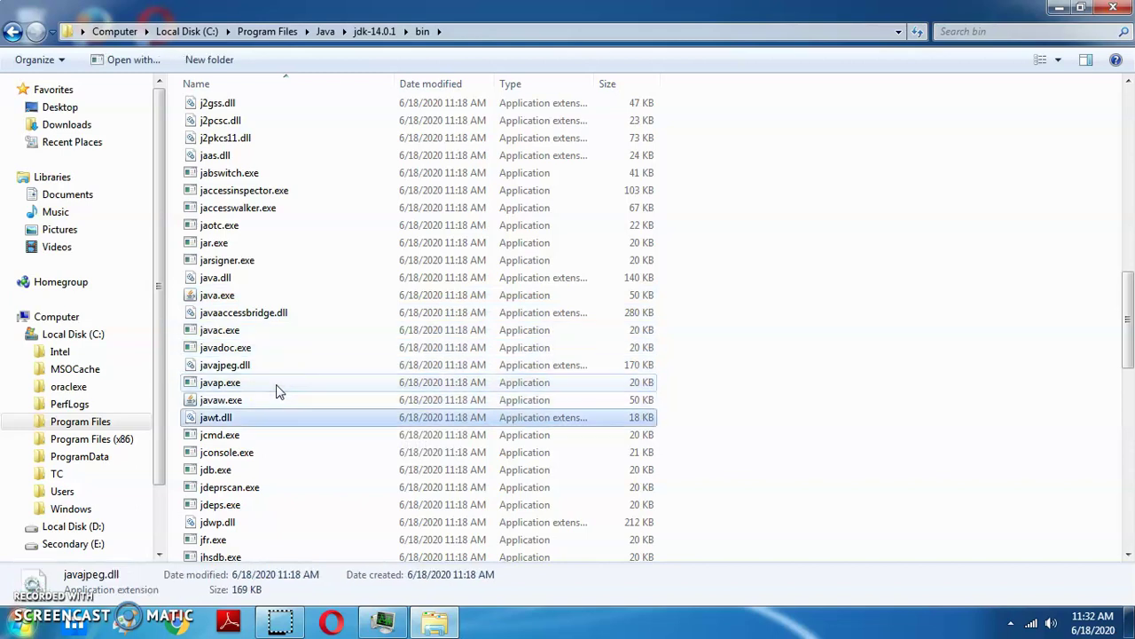
pyautogui.press('BackSpace')
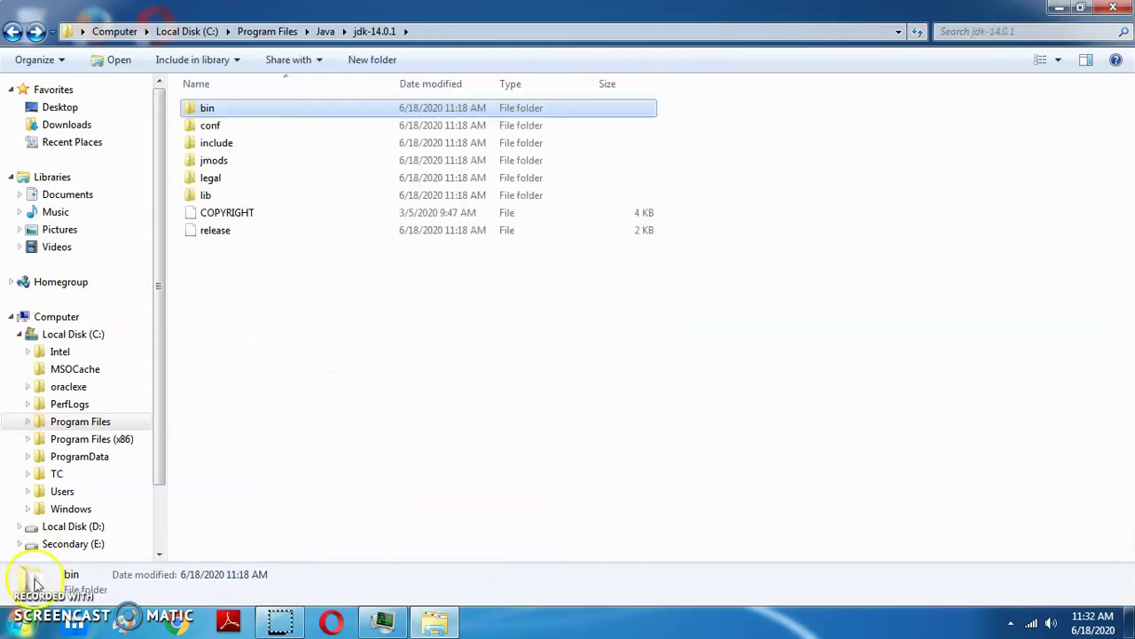
# Switch to the D:\Mes\programs folder, check its full path and select the Hello.java source file.
pyautogui.hotkey('alt', 'Tab')
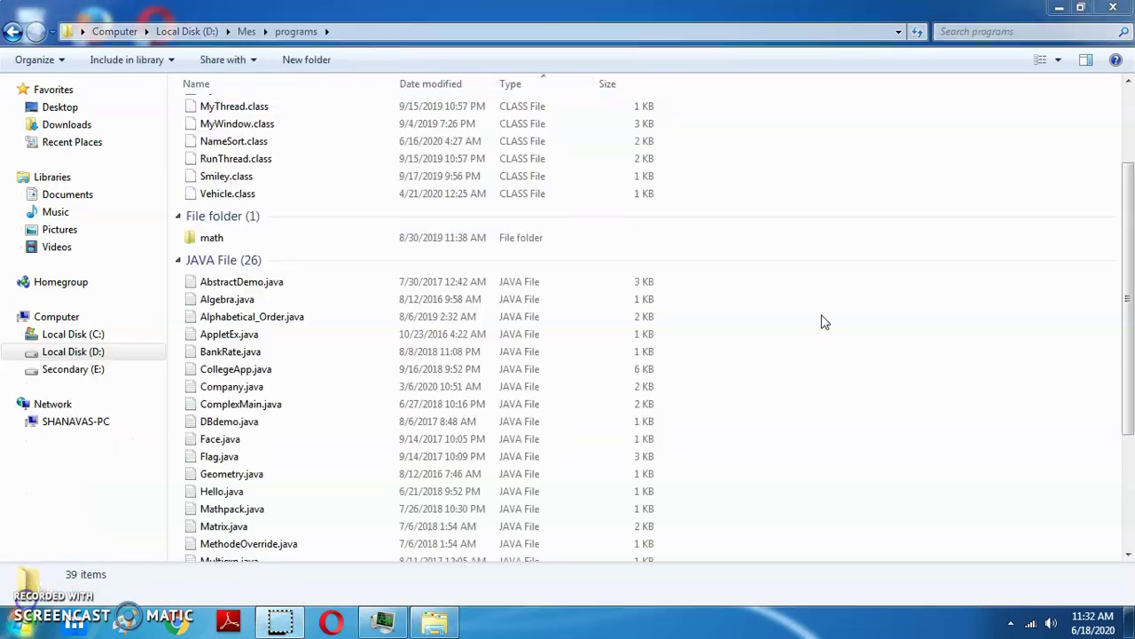
pyautogui.click(208, 391)
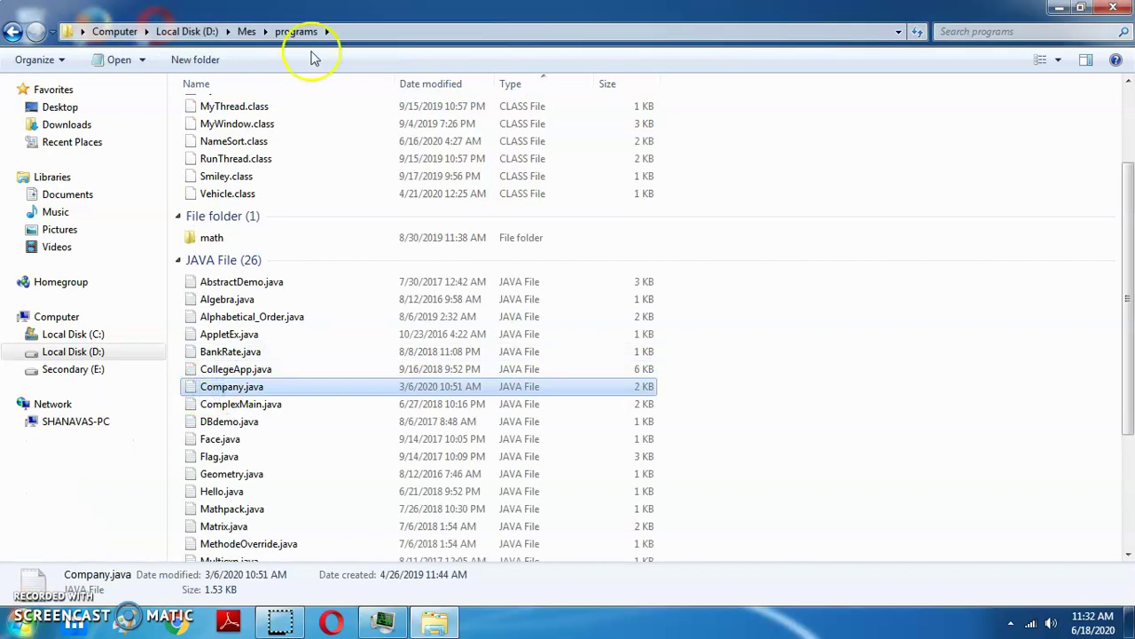
pyautogui.click(344, 32)
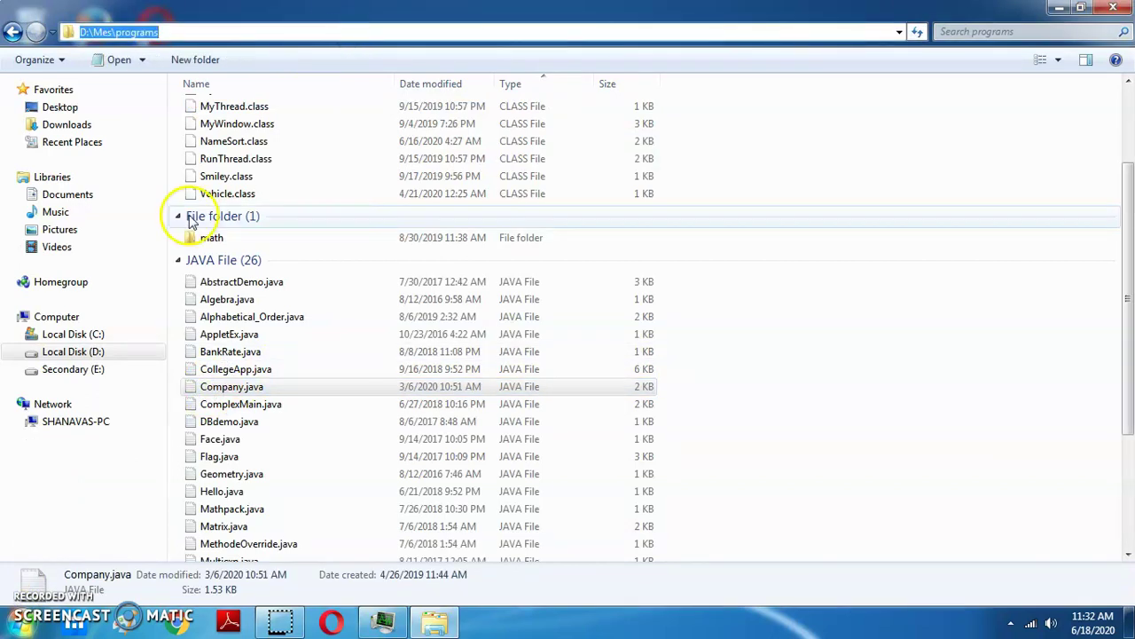
pyautogui.click(224, 403)
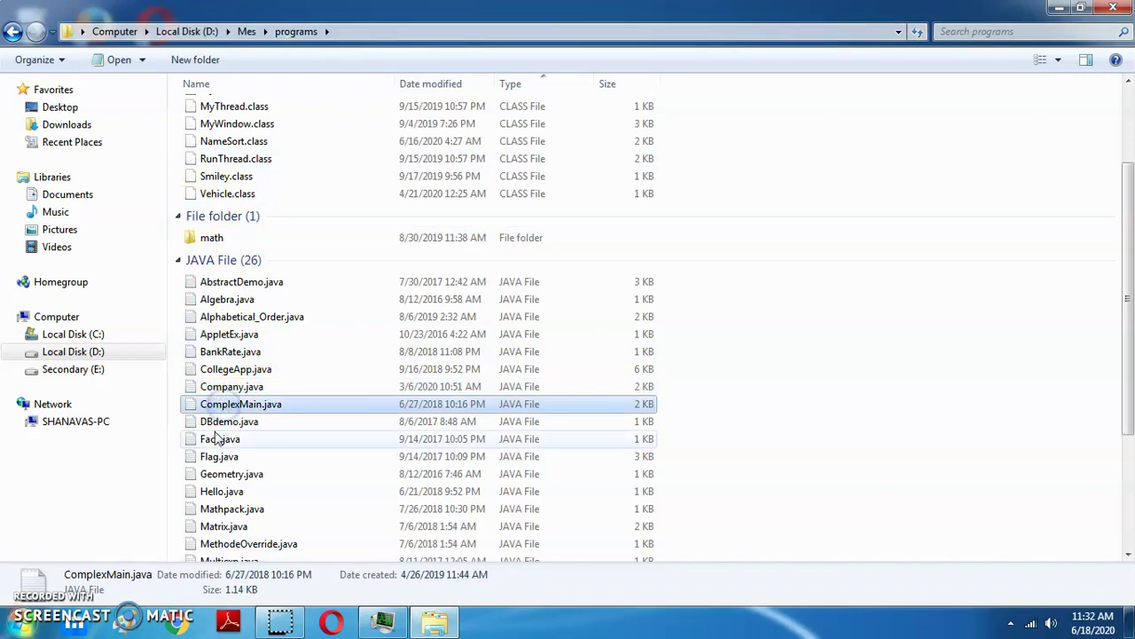
pyautogui.click(218, 440)
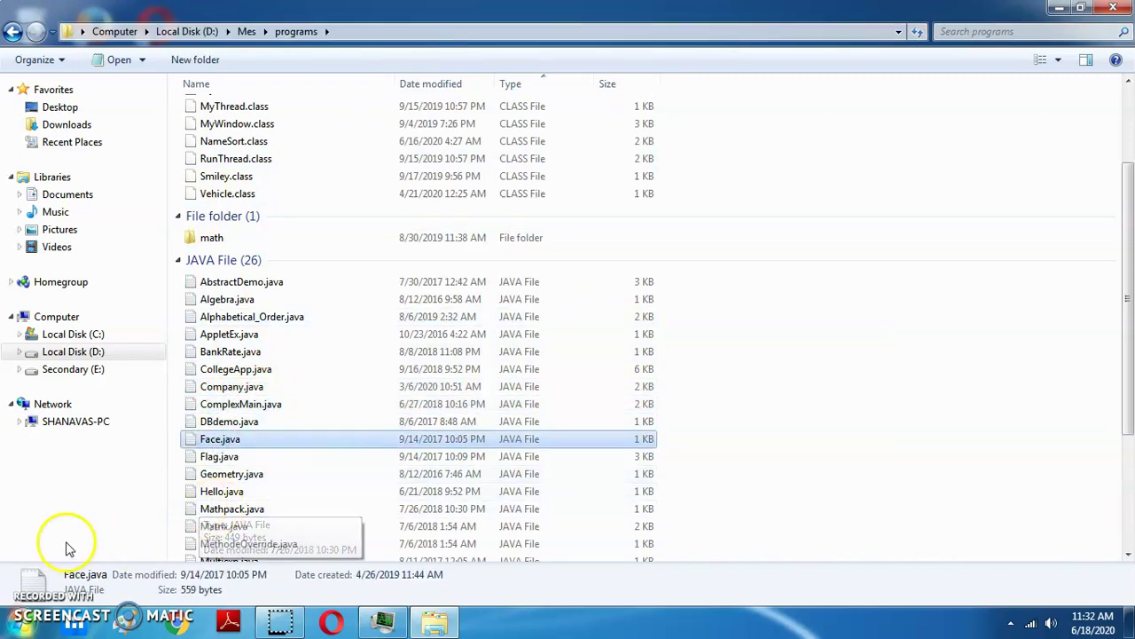
pyautogui.click(222, 495)
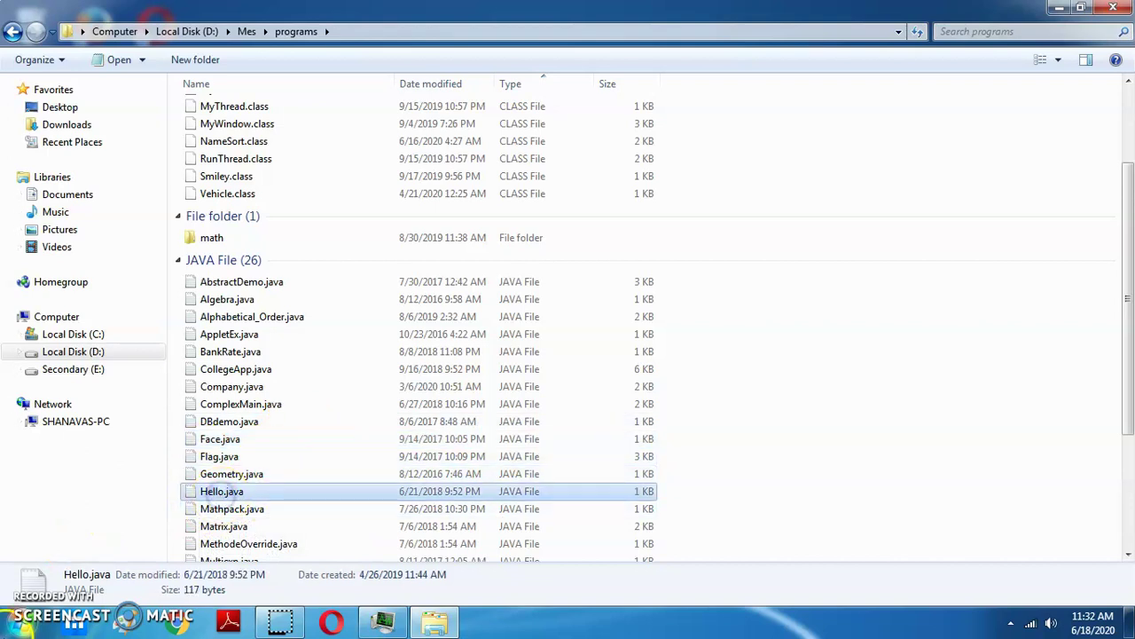
# Open Command Prompt, change to the D:\Mes\programs directory and try to compile Hello.java with javac.
pyautogui.click(18, 625)
pyautogui.click(96, 487)
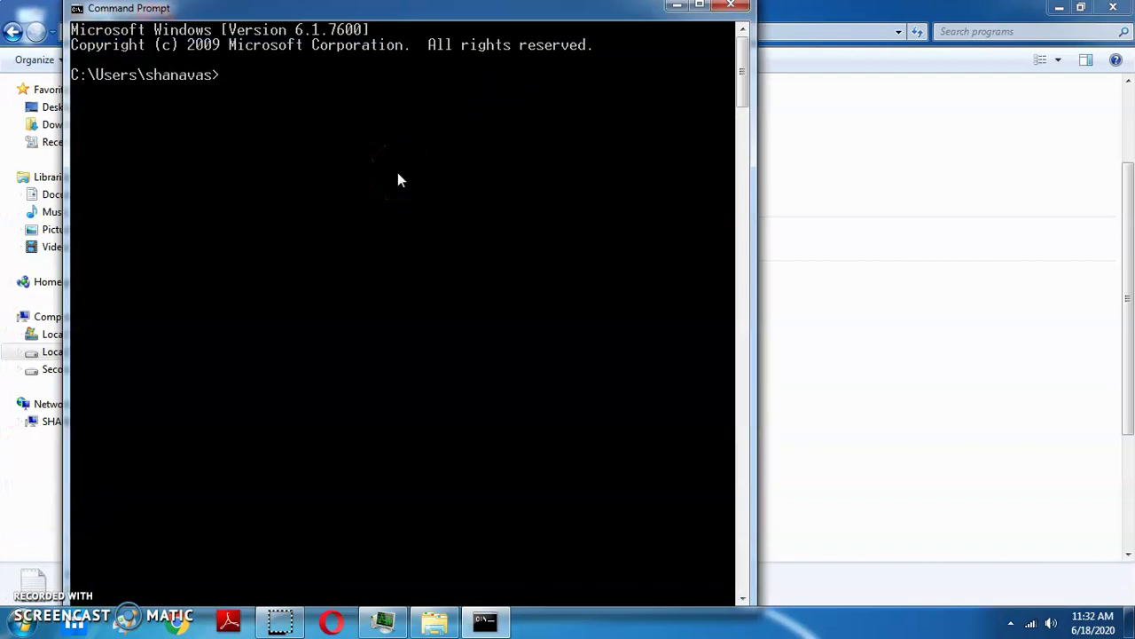
pyautogui.write('cd\\')
pyautogui.press('Return')
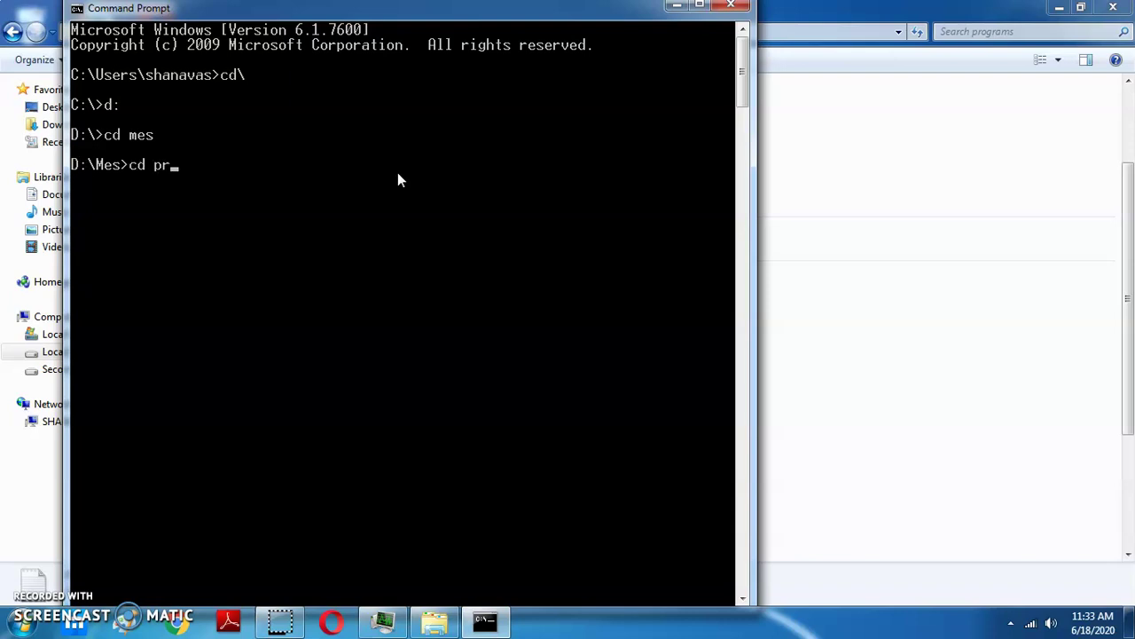
pyautogui.press('Return')
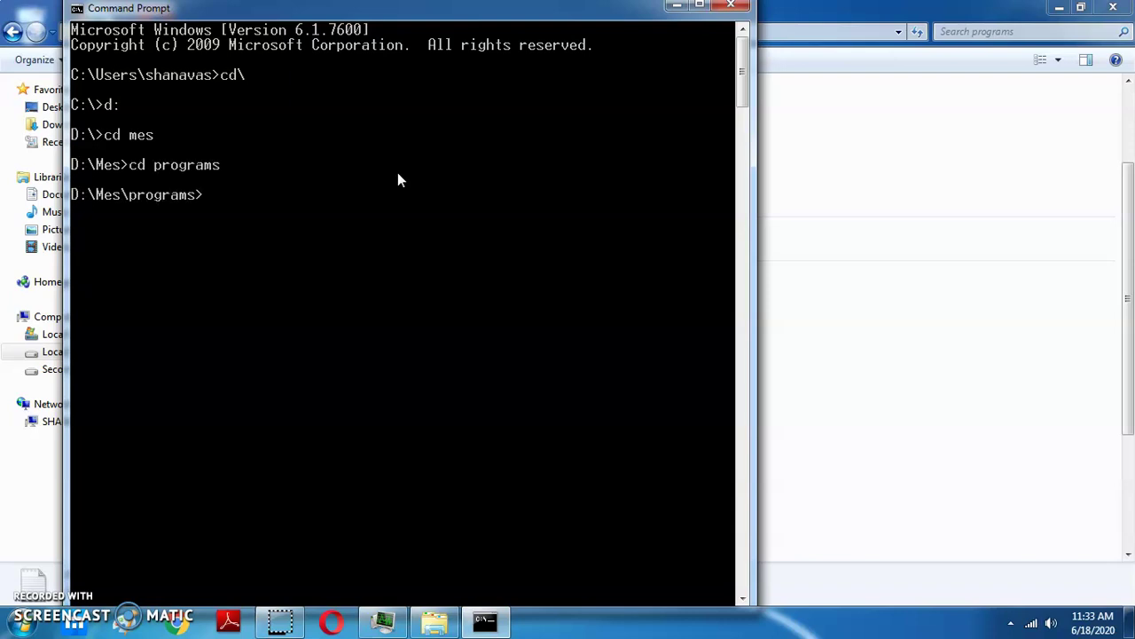
pyautogui.write('javac Hello.java')
pyautogui.press('Return')
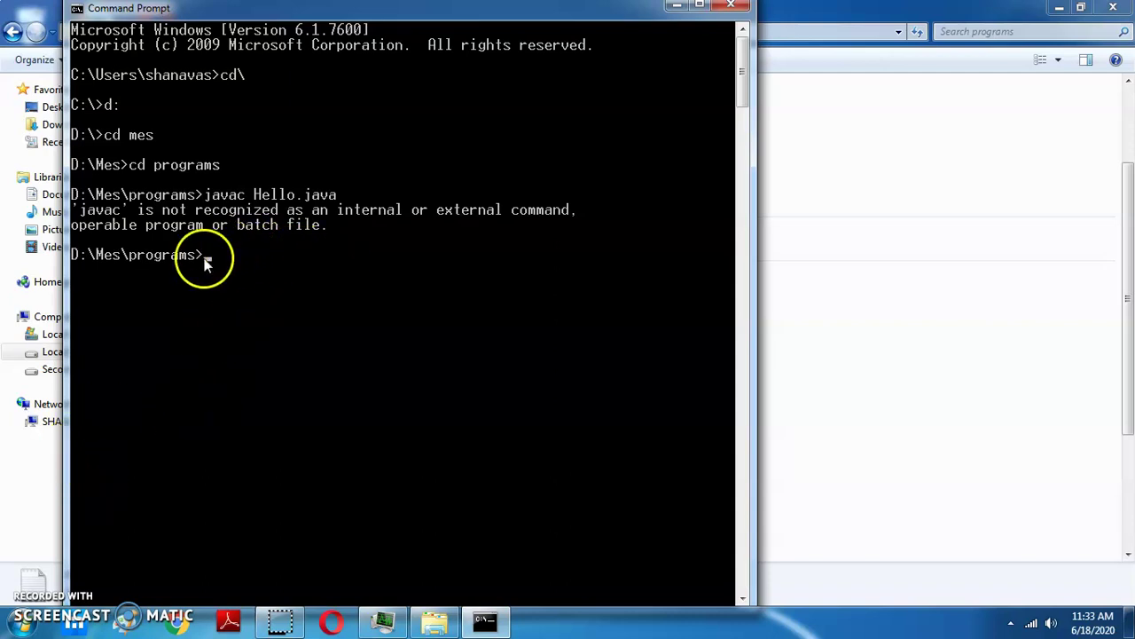
# Switch to Windows Explorer and browse to the JDK's bin folder, C:\Program Files\Java\jdk-14.0.1\bin.
pyautogui.click(435, 619)
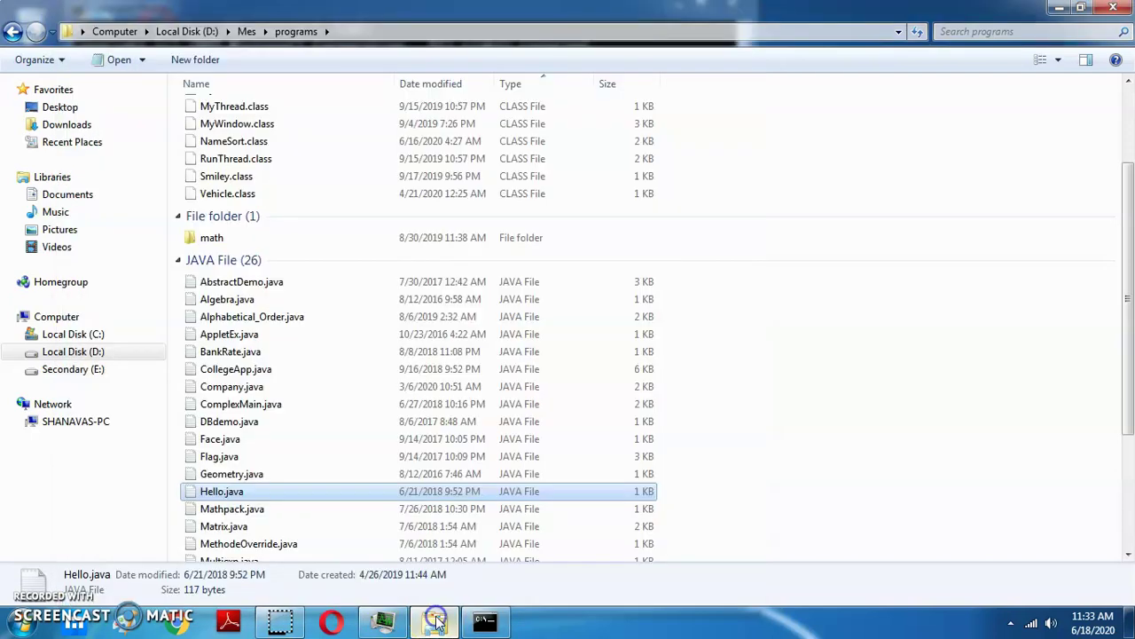
pyautogui.click(101, 334)
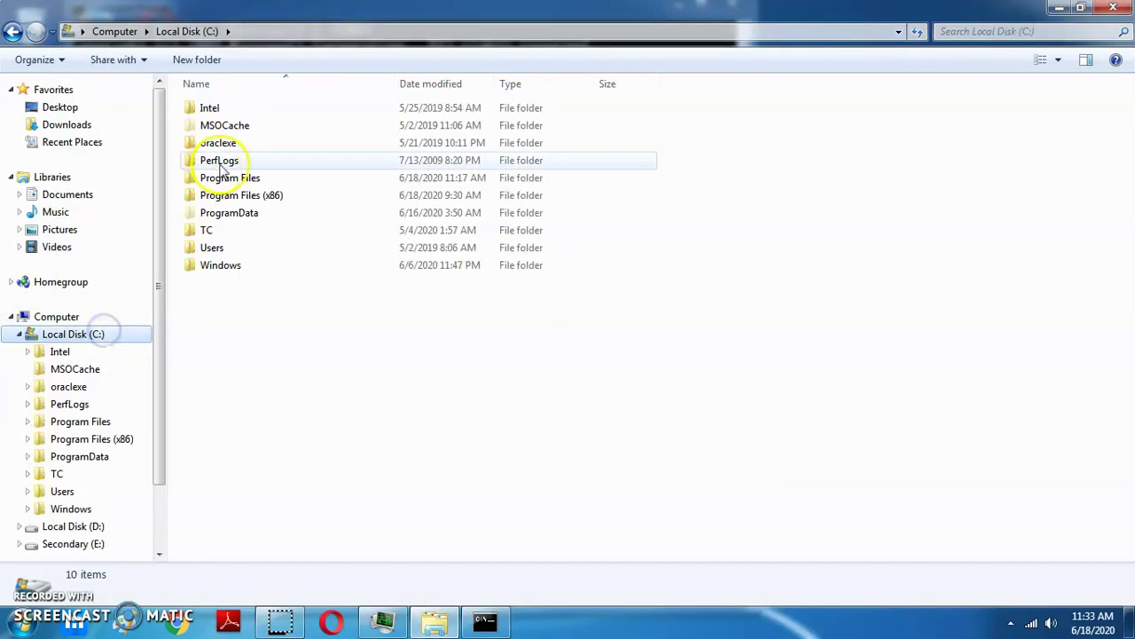
pyautogui.doubleClick(233, 180)
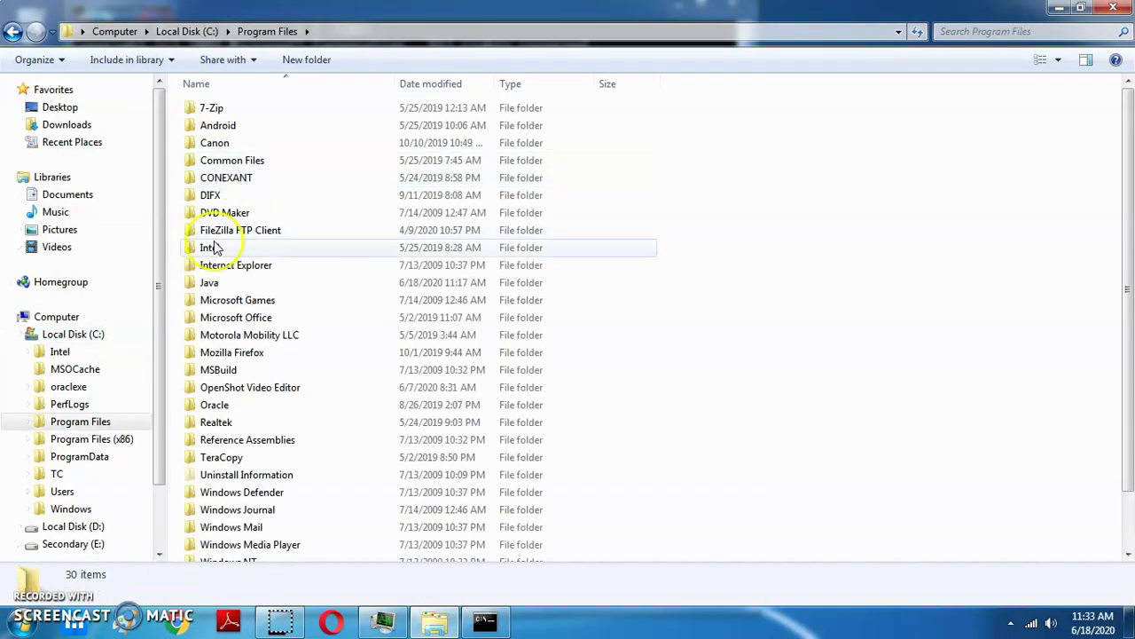
pyautogui.doubleClick(213, 284)
pyautogui.doubleClick(231, 113)
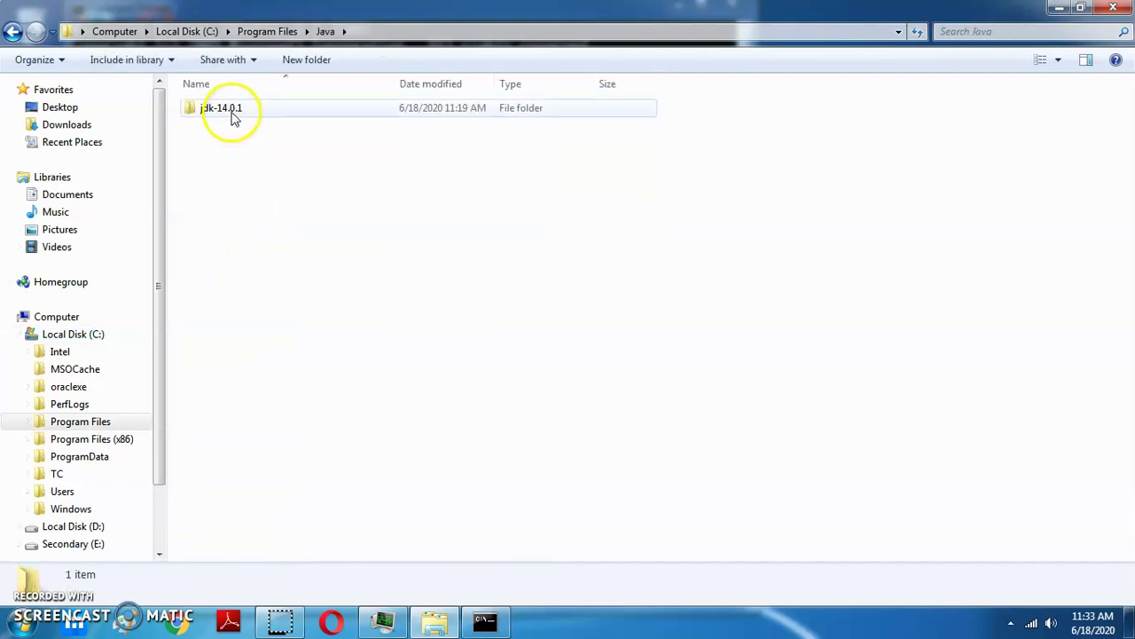
pyautogui.doubleClick(231, 110)
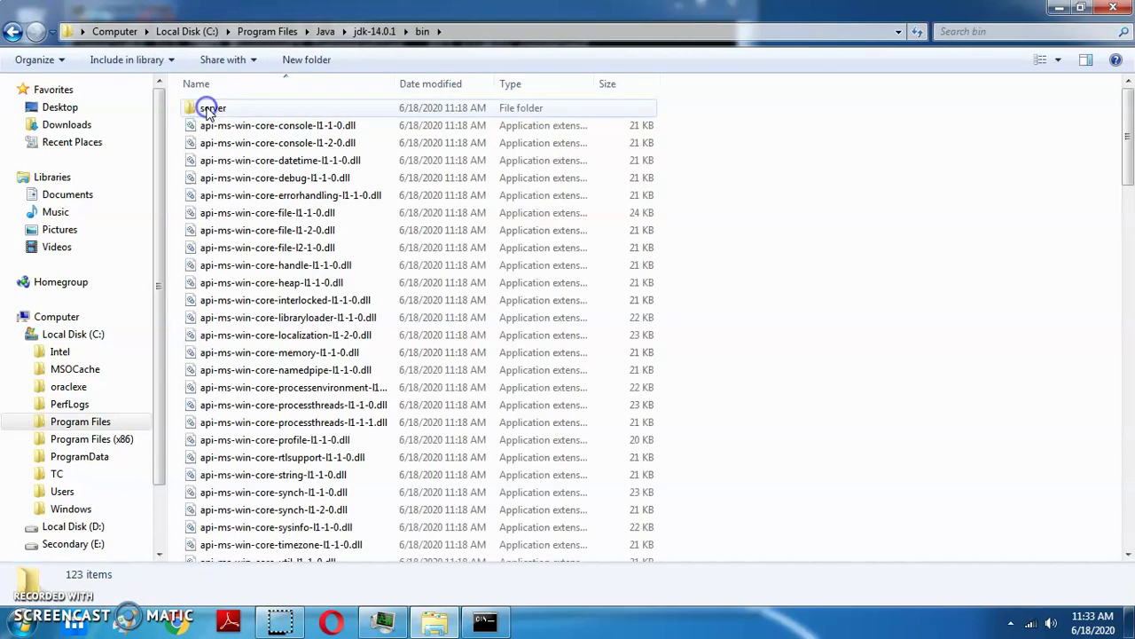
# Select the full folder path C:\Program Files\Java\jdk-14.0.1\bin.
pyautogui.click(474, 31)
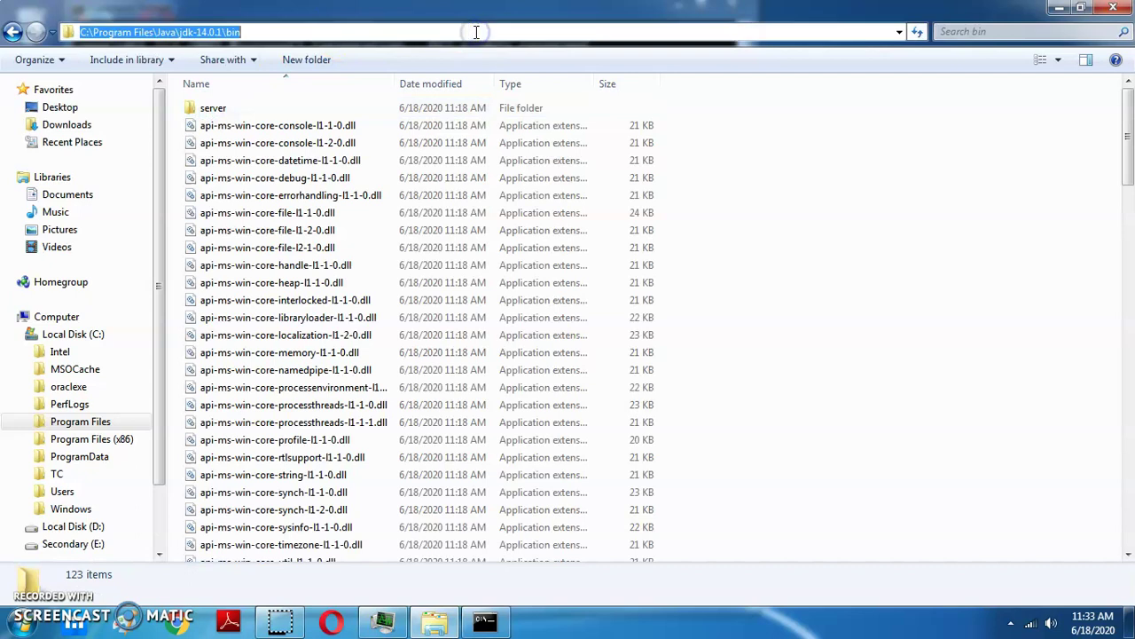
pyautogui.click(267, 32)
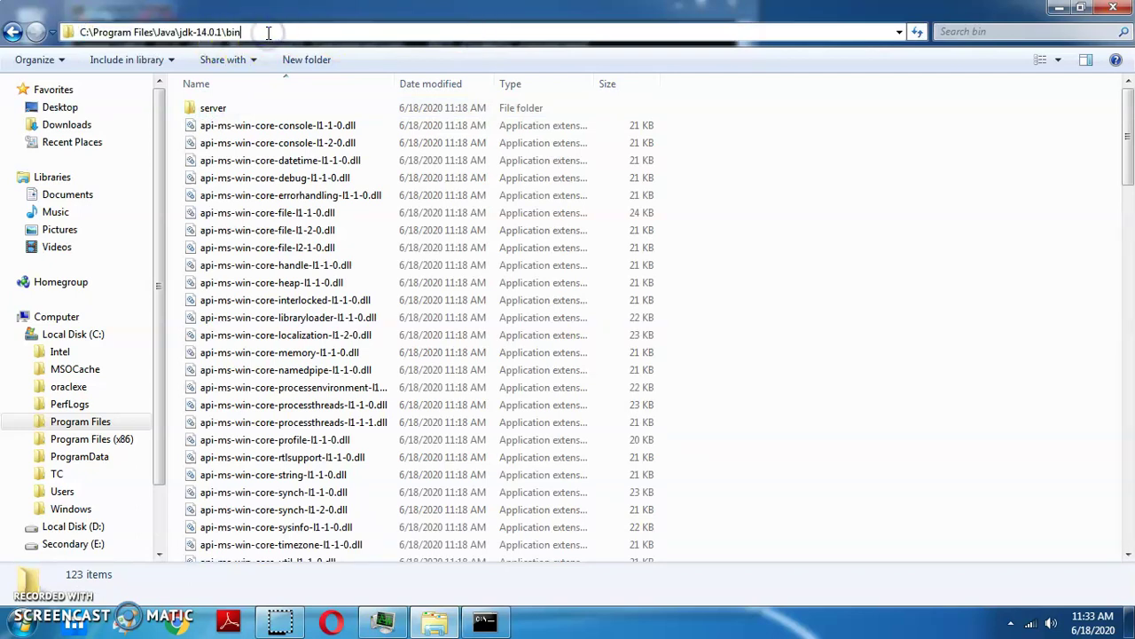
pyautogui.moveTo(248, 32); pyautogui.dragTo(74, 32)
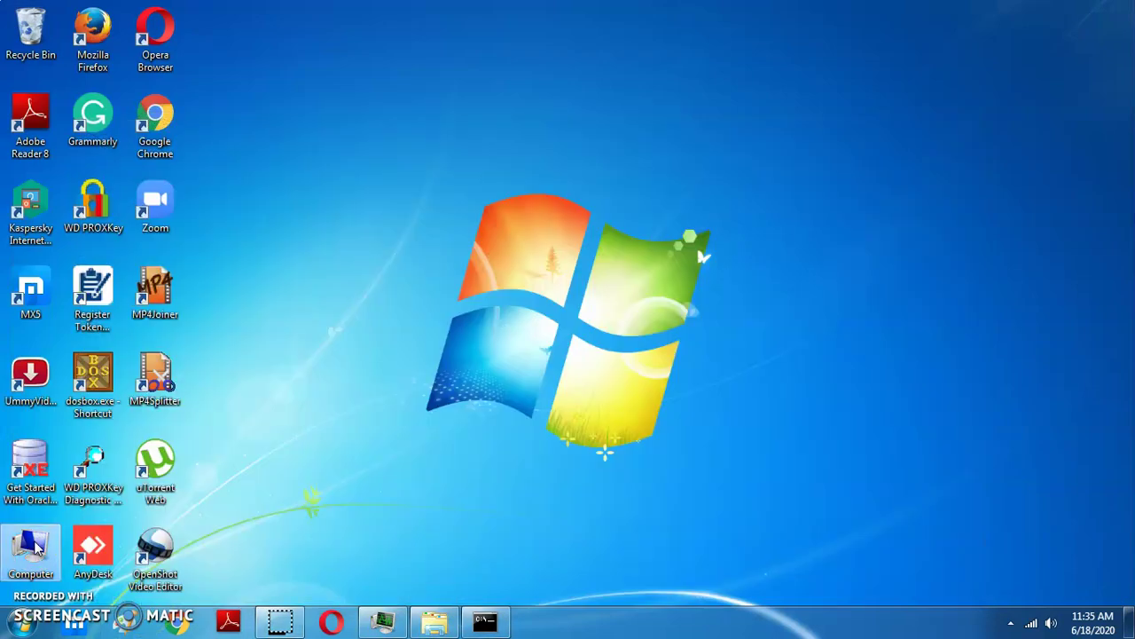
pyautogui.click(36, 547)
pyautogui.rightClick(35, 539)
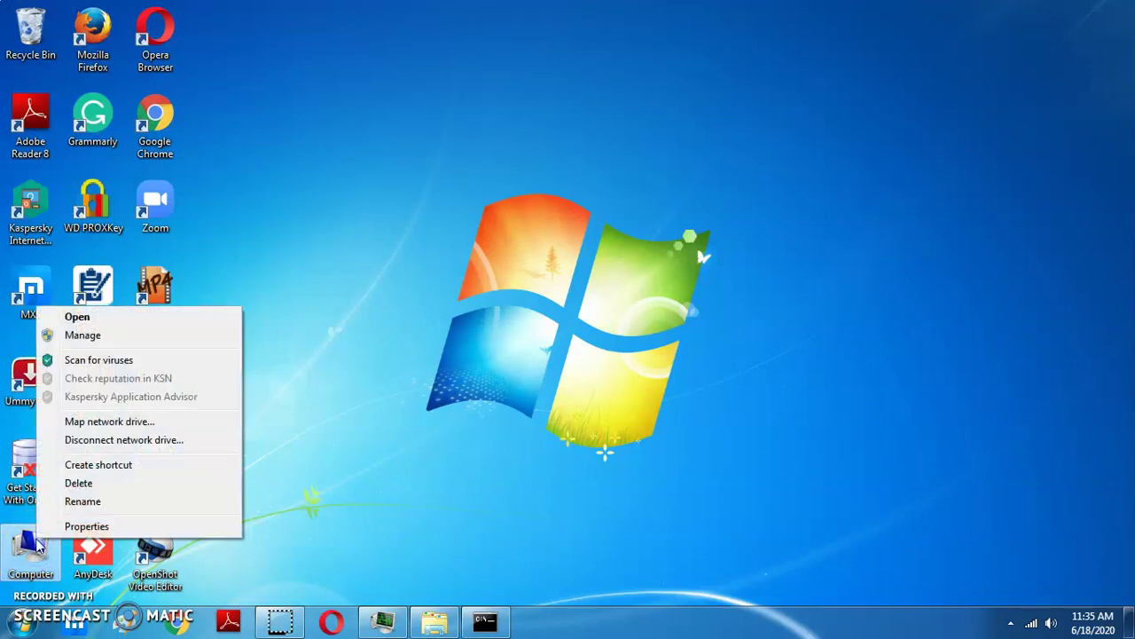
pyautogui.click(82, 527)
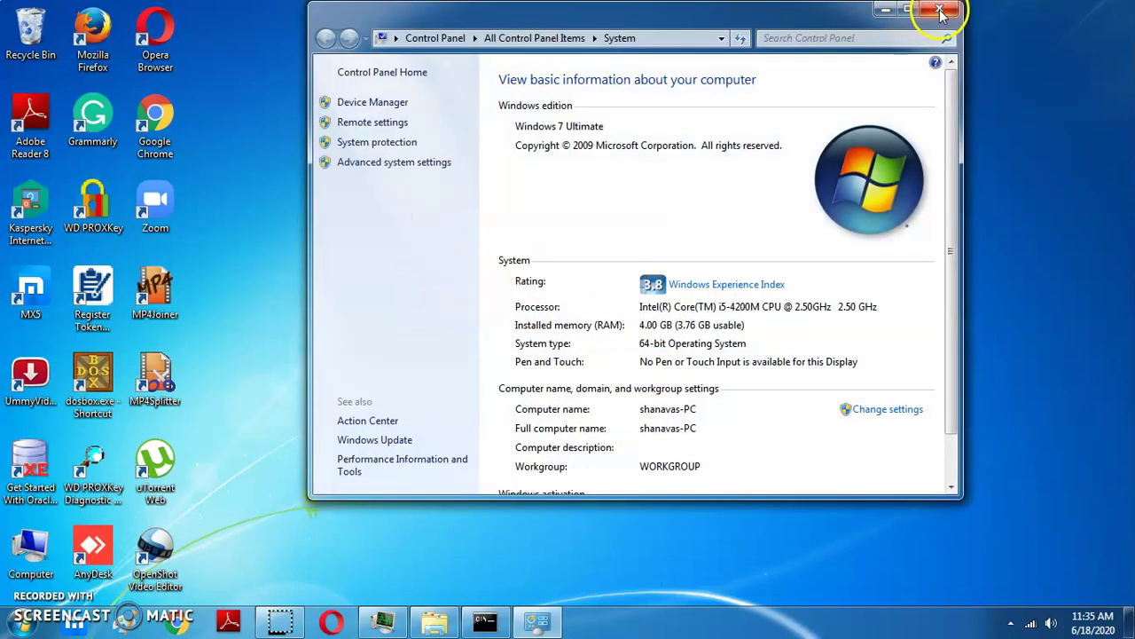
pyautogui.click(940, 11)
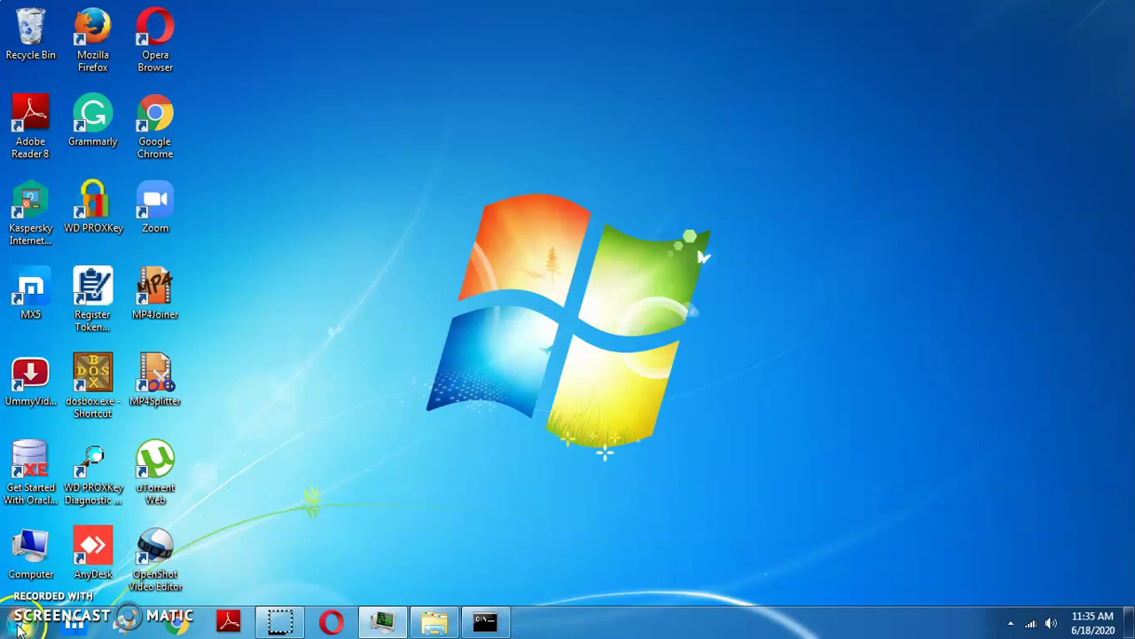
# Open the computer's properties and maximize the System window.
pyautogui.click(19, 627)
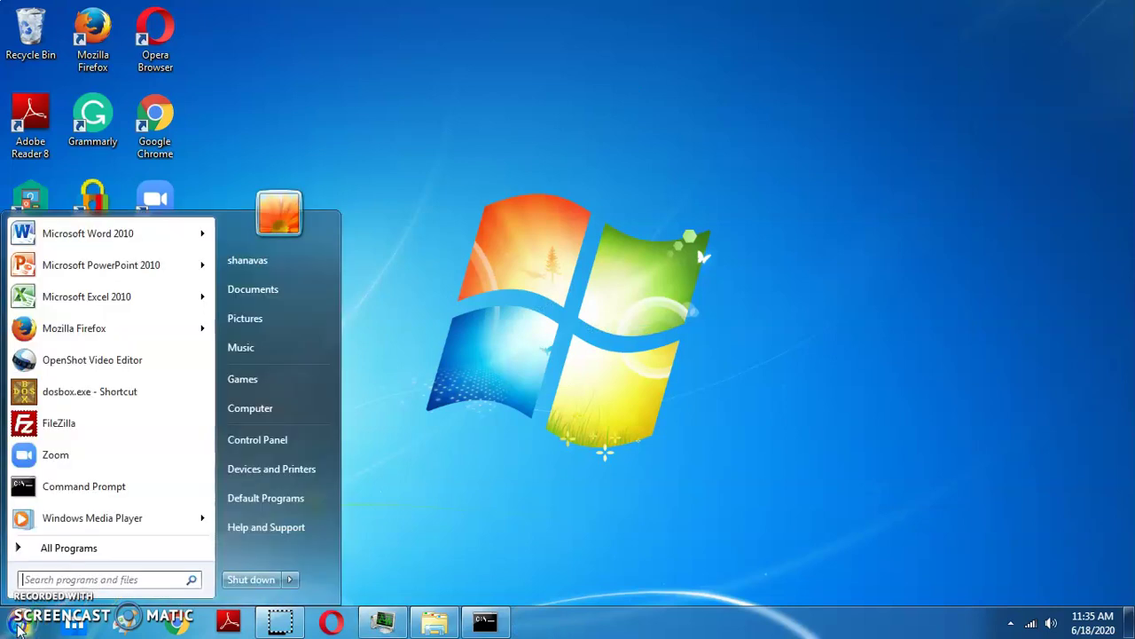
pyautogui.rightClick(240, 410)
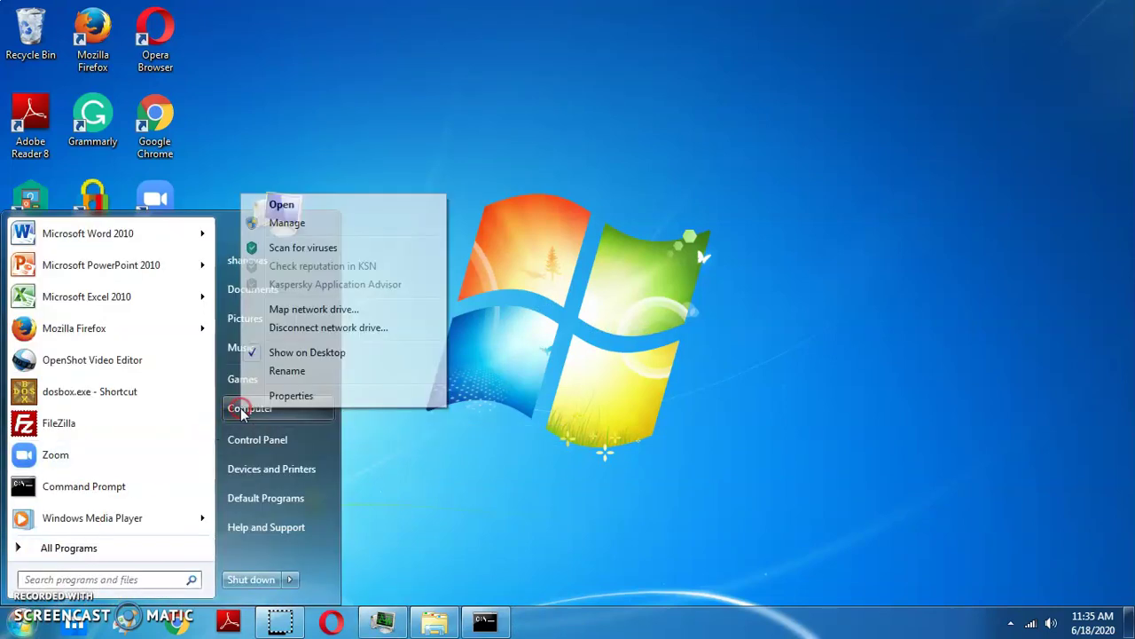
pyautogui.click(284, 396)
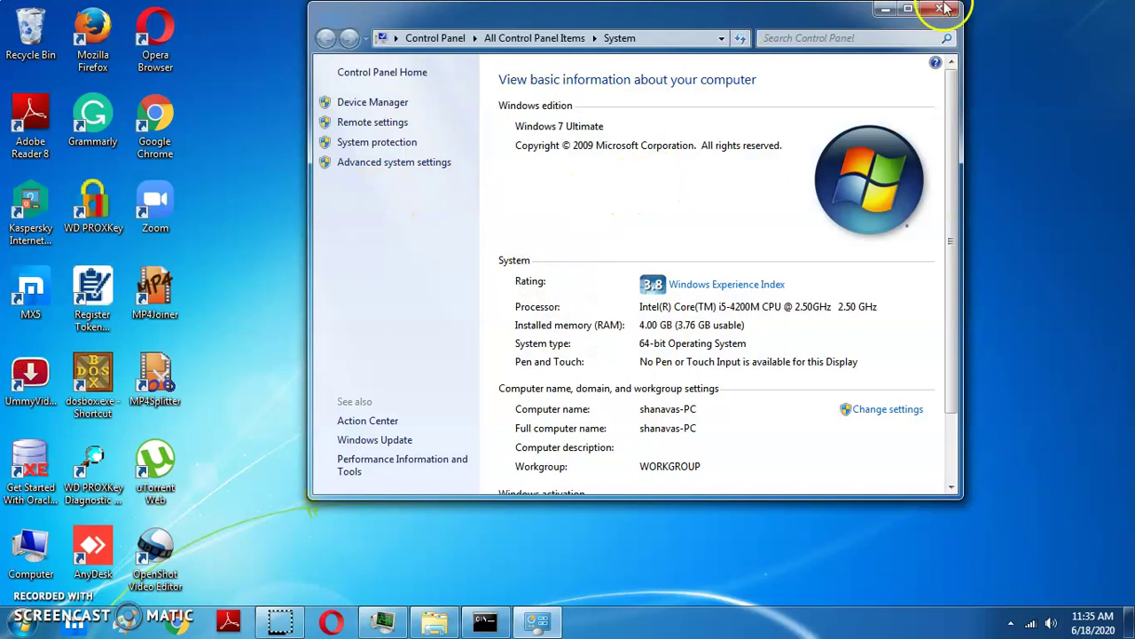
pyautogui.click(907, 9)
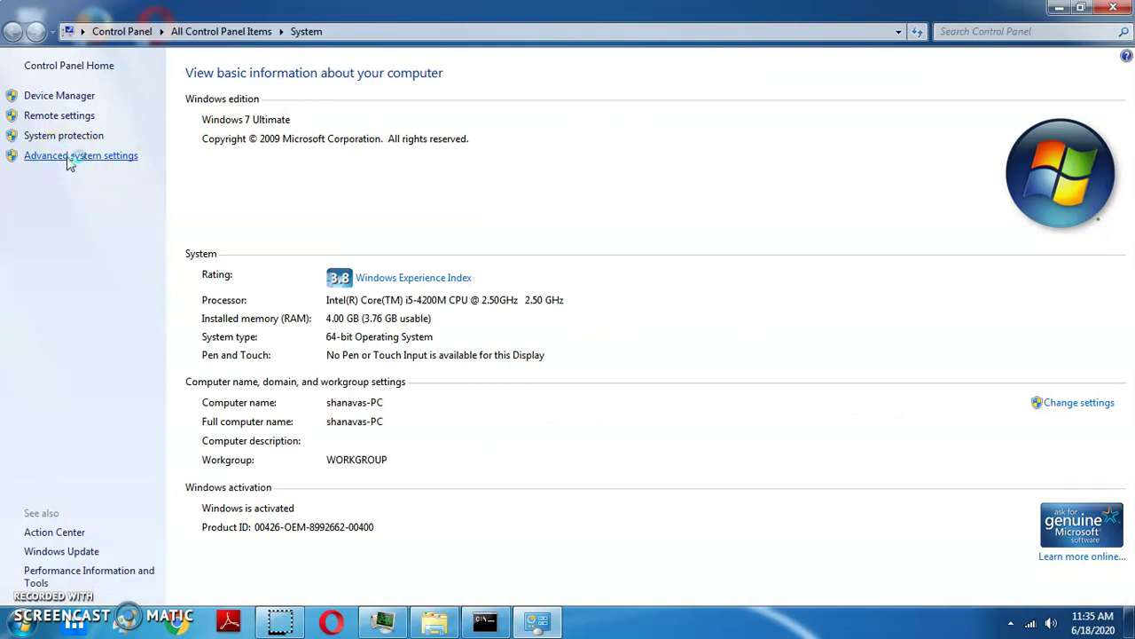
# Open the advanced system settings and bring up the Environment Variables dialog.
pyautogui.click(70, 160)
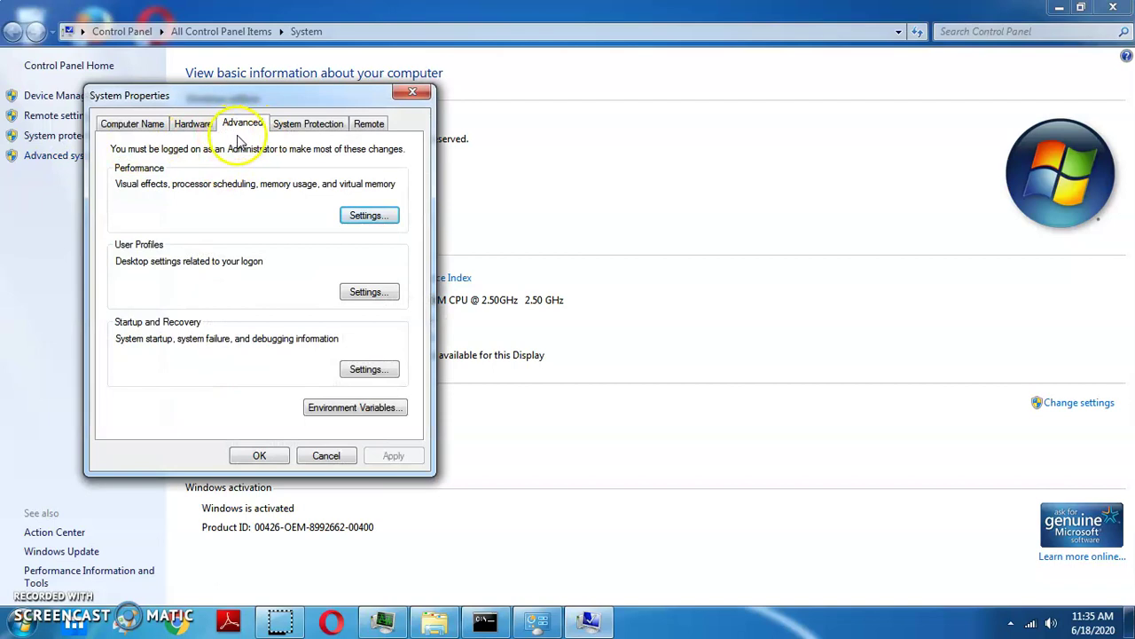
pyautogui.click(140, 128)
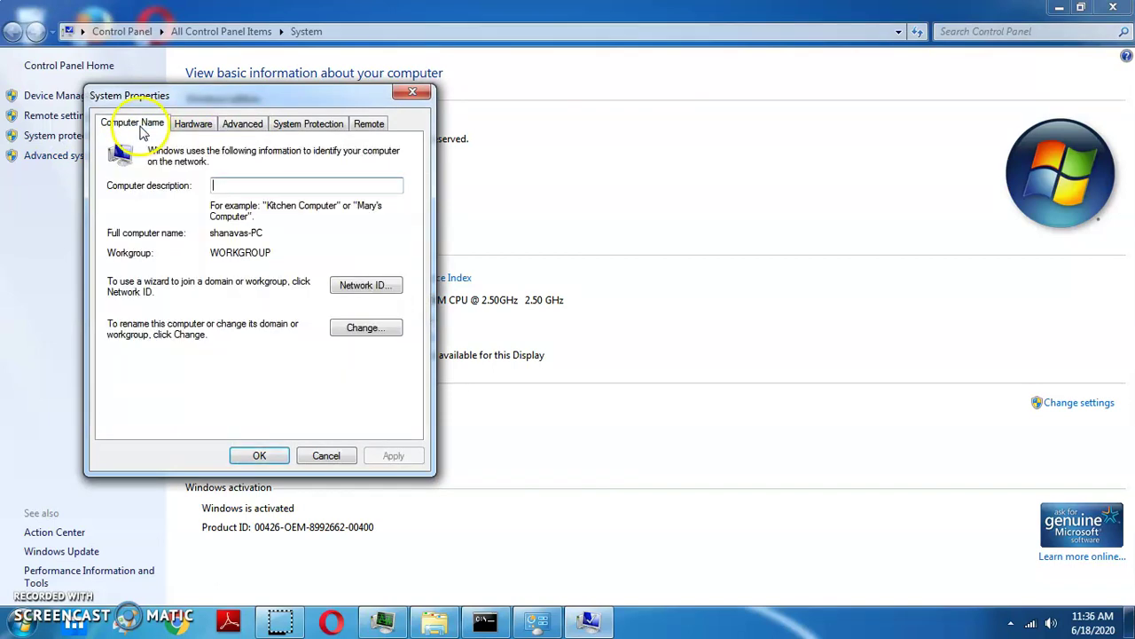
pyautogui.click(241, 126)
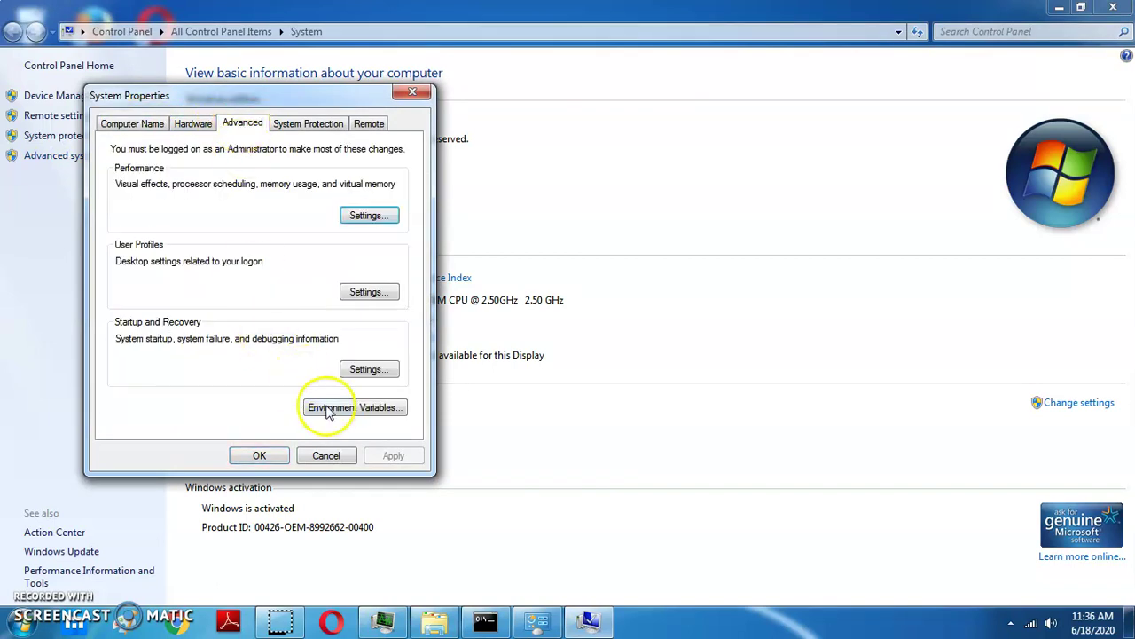
pyautogui.click(353, 408)
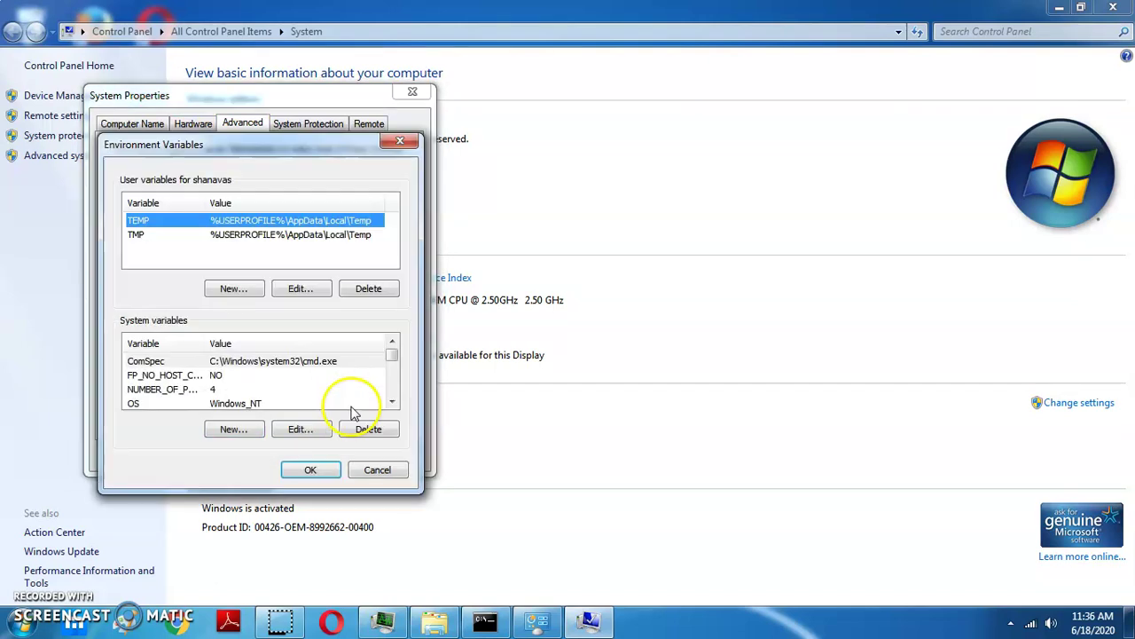
# Find the Path variable among the system variables and open it for editing.
pyautogui.click(147, 376)
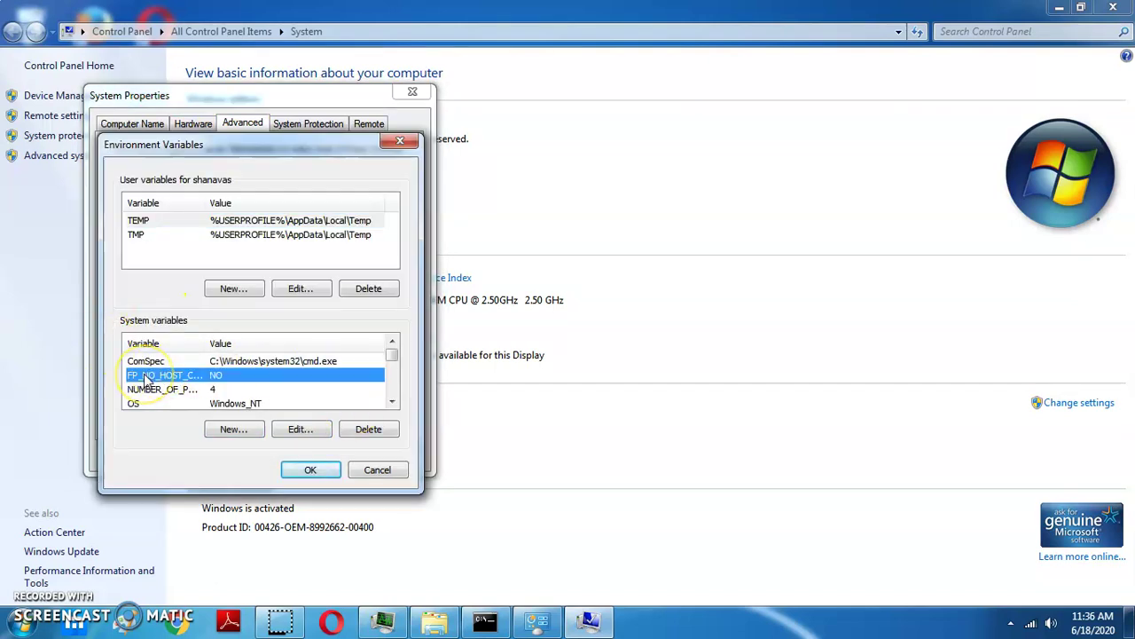
pyautogui.press('Up')
pyautogui.press('Down')
pyautogui.press('Down')
pyautogui.press('Down')
pyautogui.press('Down')
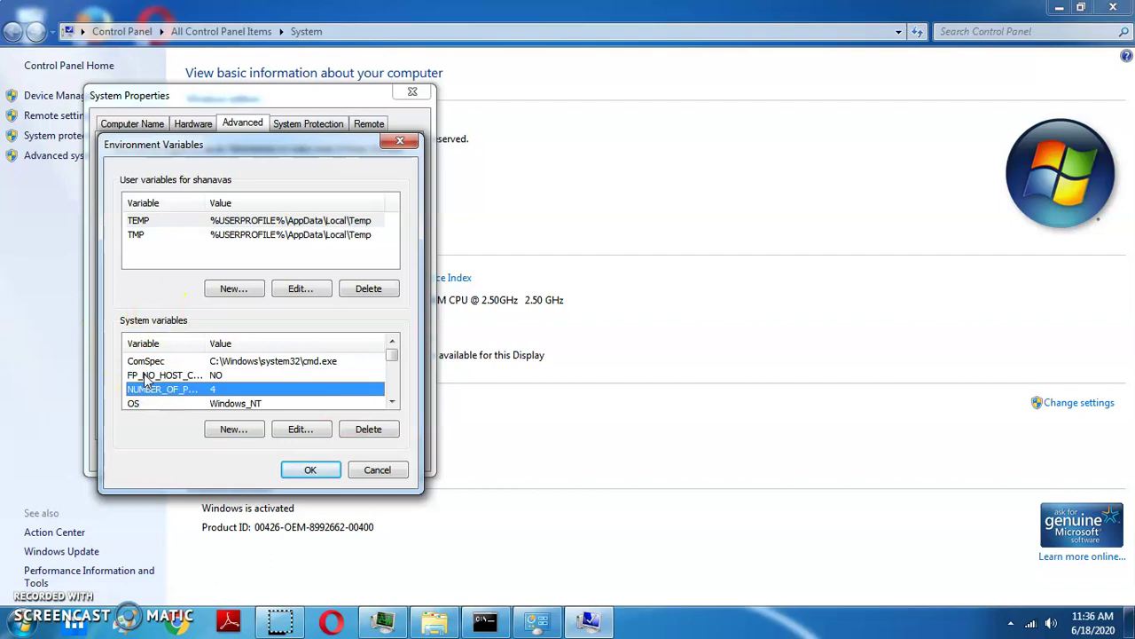
pyautogui.press('Down')
pyautogui.press('Up')
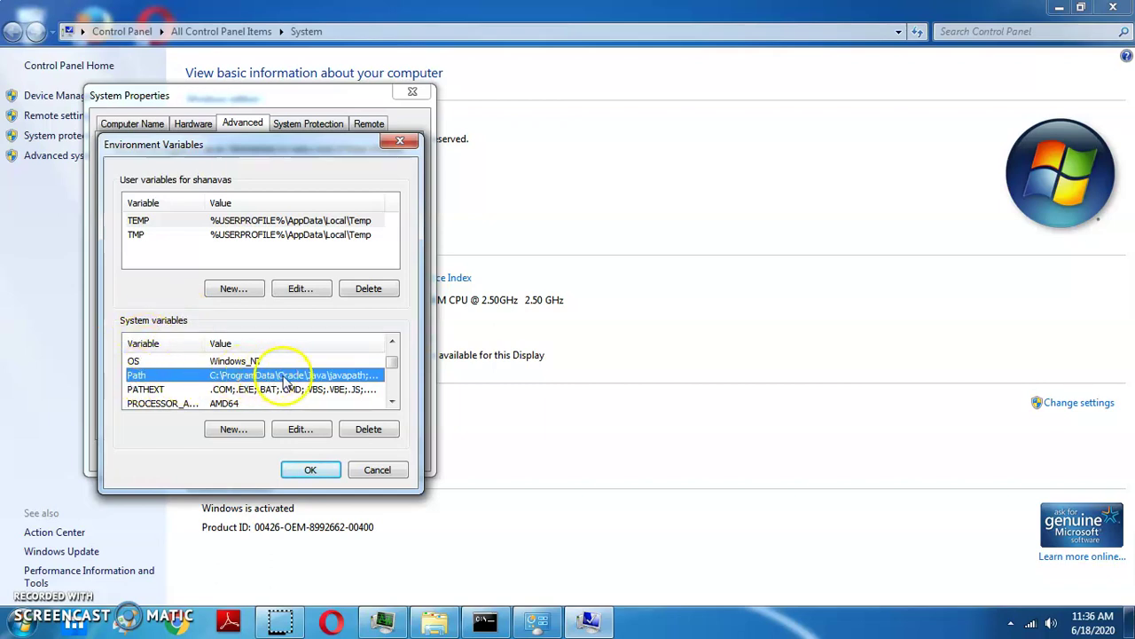
pyautogui.click(300, 431)
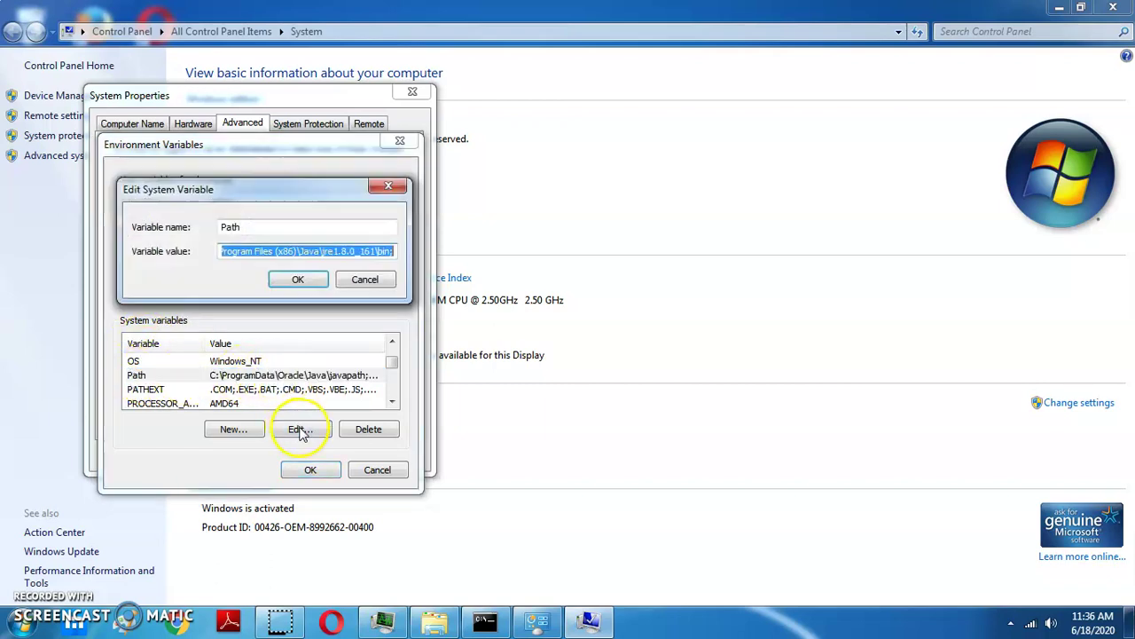
# Place the cursor at the end of the Path value and copy C:\Program Files\Java\jdk-14.0.1\bin from the open Explorer folder.
pyautogui.click(366, 249)
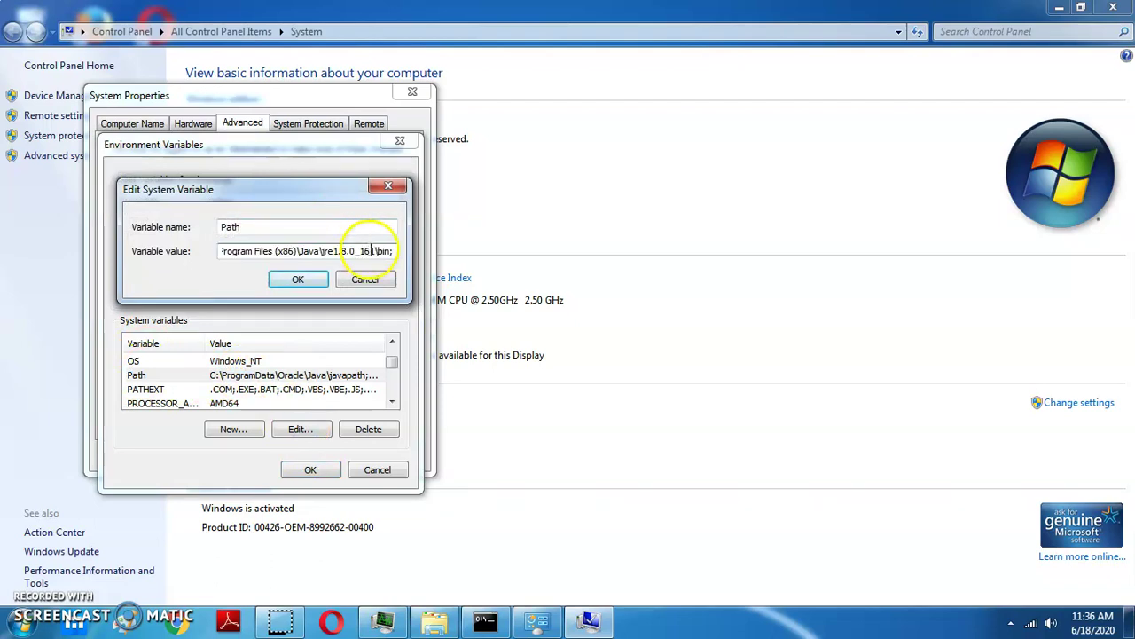
pyautogui.press('BackSpace')
pyautogui.write('5')
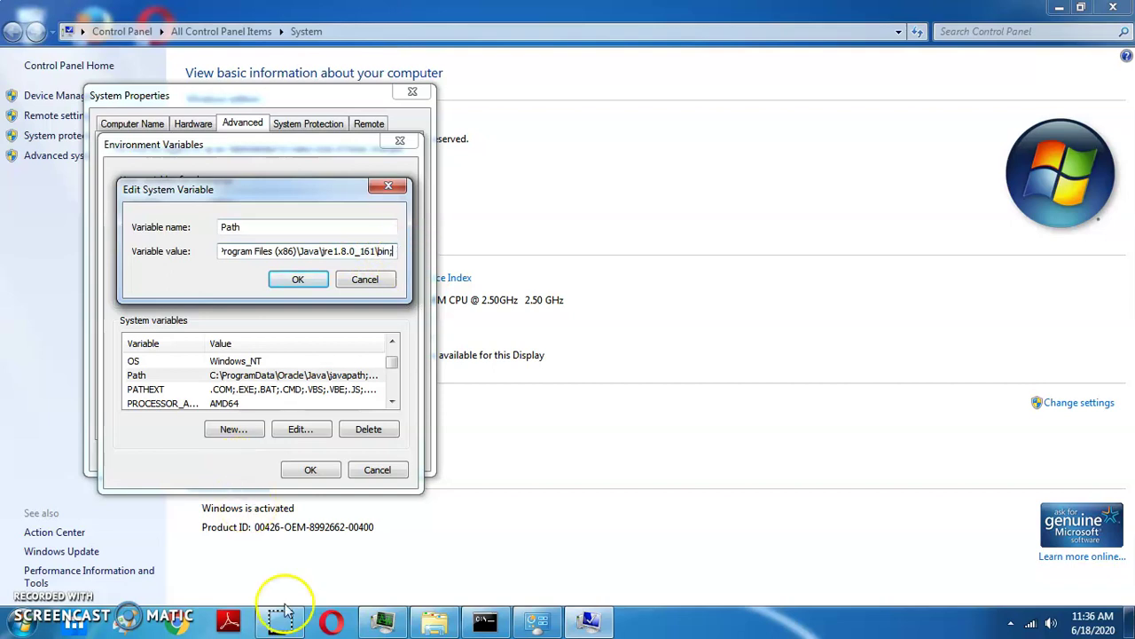
pyautogui.click(434, 623)
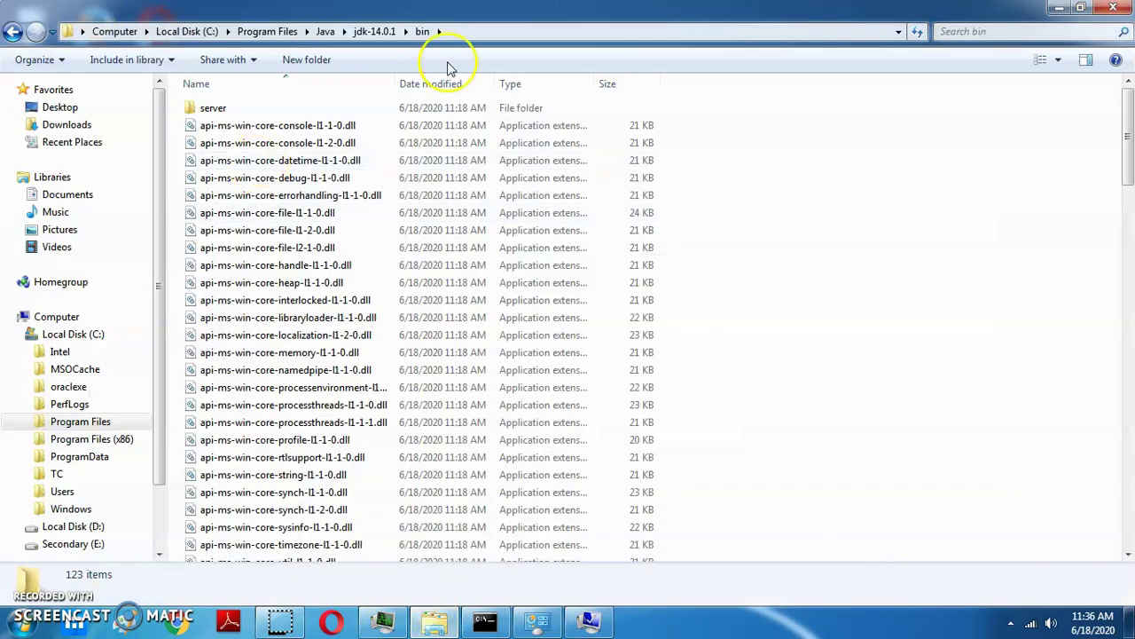
pyautogui.click(468, 31)
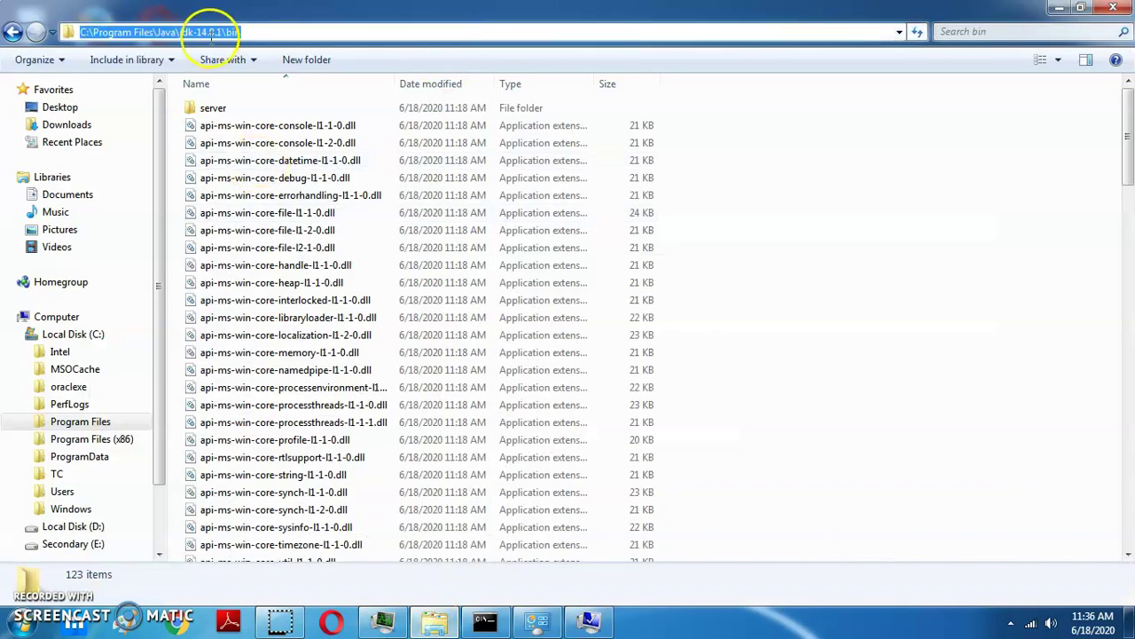
pyautogui.click(250, 31)
pyautogui.moveTo(250, 31); pyautogui.dragTo(60, 32)
pyautogui.hotkey('ctrl', 'c')
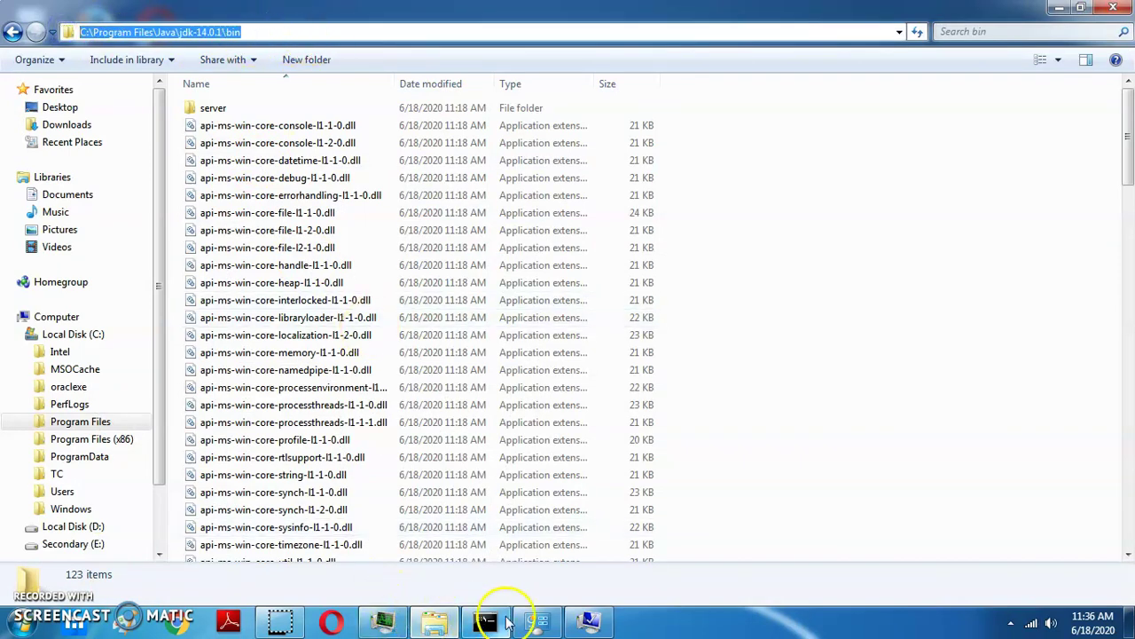
# Append C:\Program Files\Java\jdk-14.0.1\bin; to the Path variable's value and accept the change in all open system dialogs.
pyautogui.click(586, 623)
pyautogui.click(585, 623)
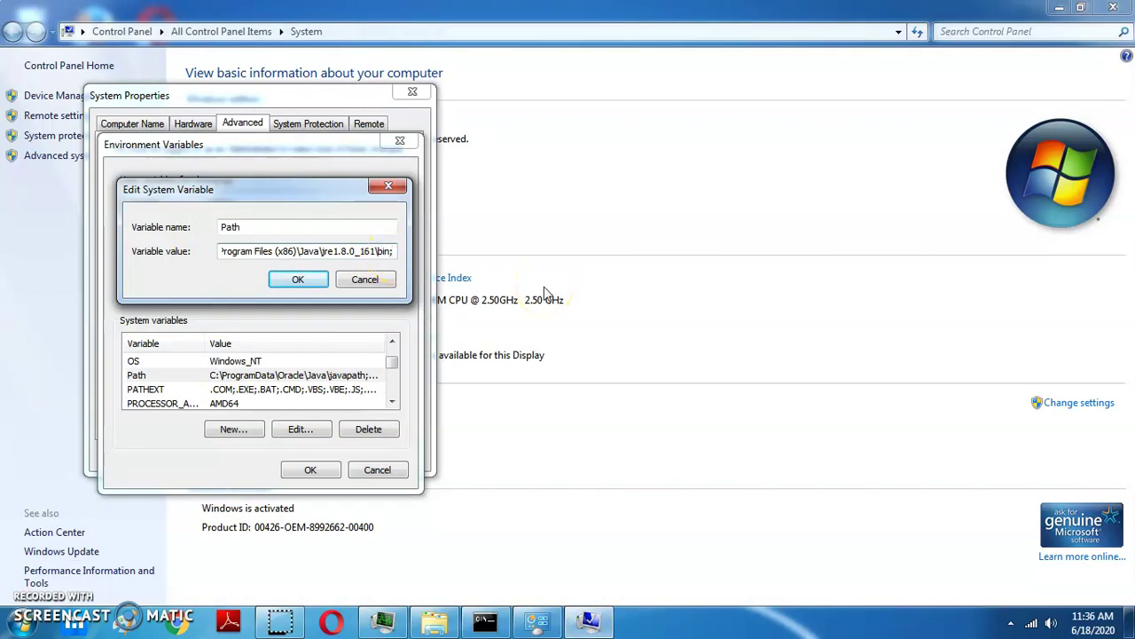
pyautogui.hotkey('ctrl', 'v')
pyautogui.write(';')
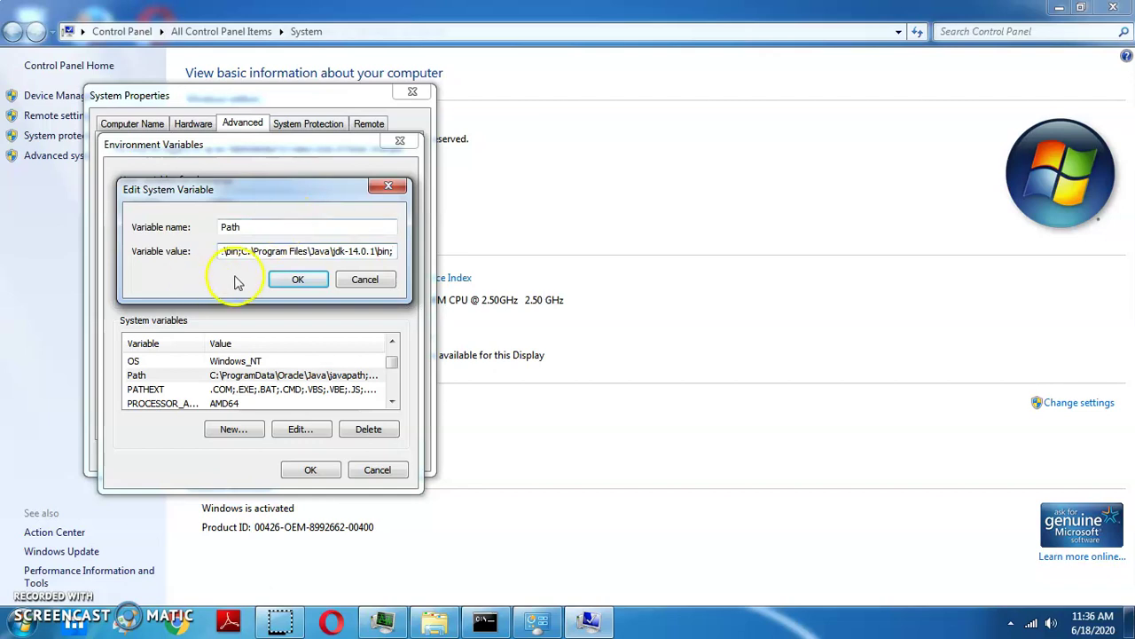
pyautogui.click(297, 280)
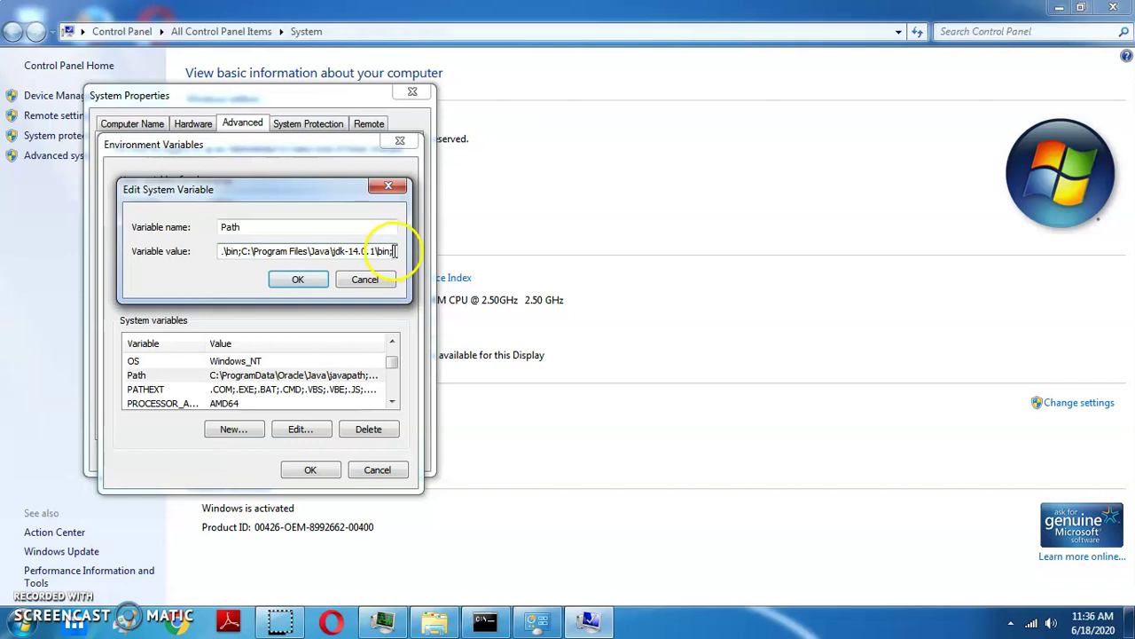
pyautogui.click(298, 280)
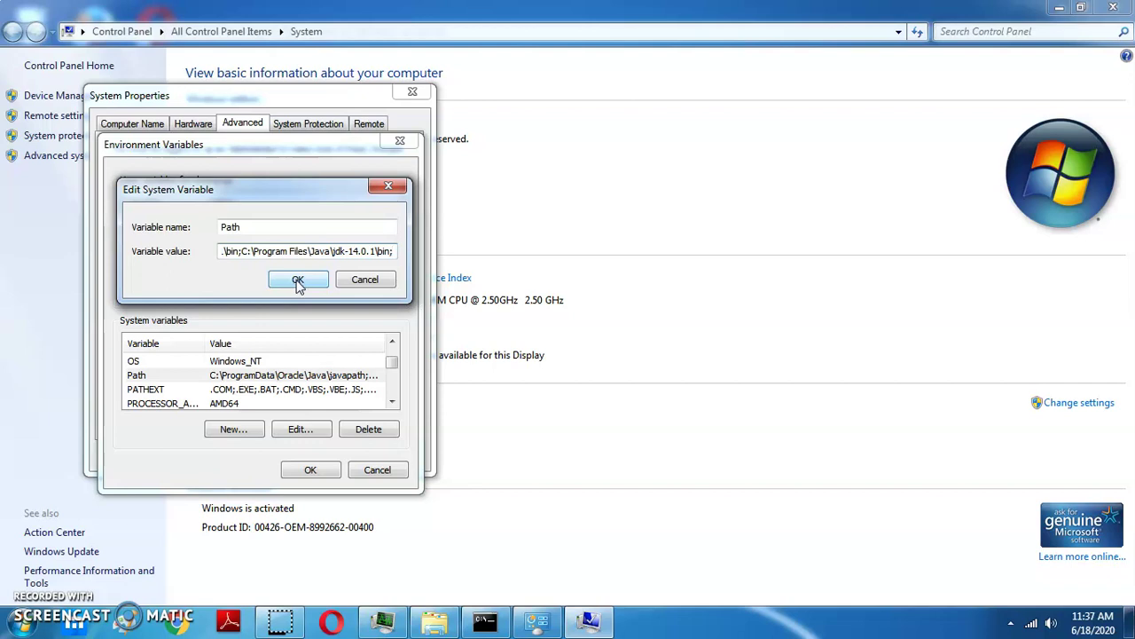
pyautogui.click(298, 279)
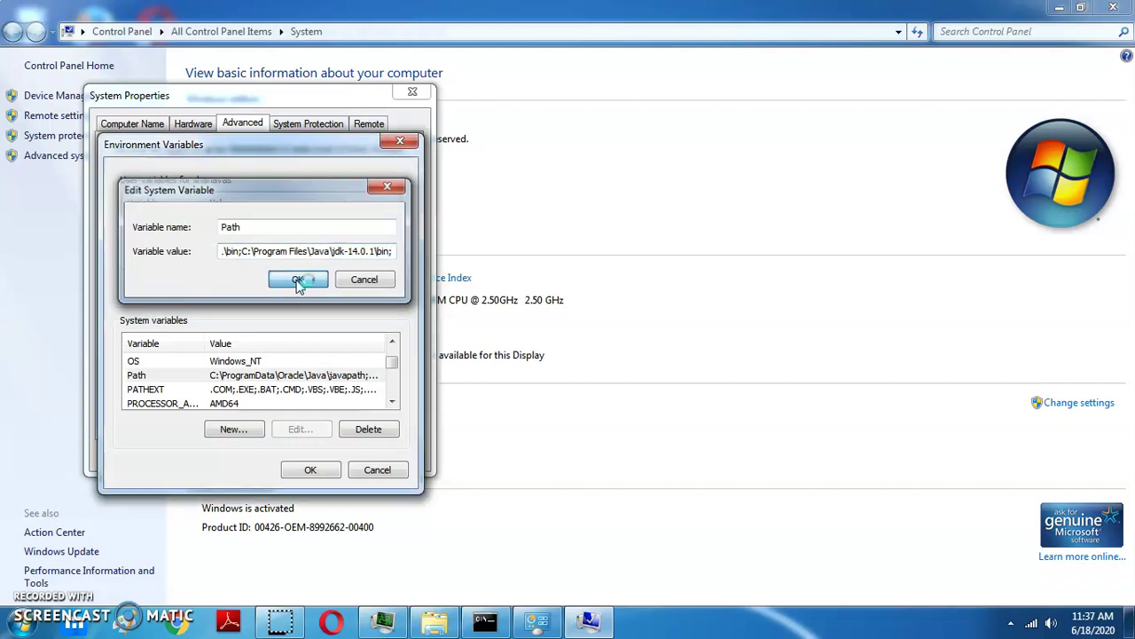
pyautogui.click(298, 472)
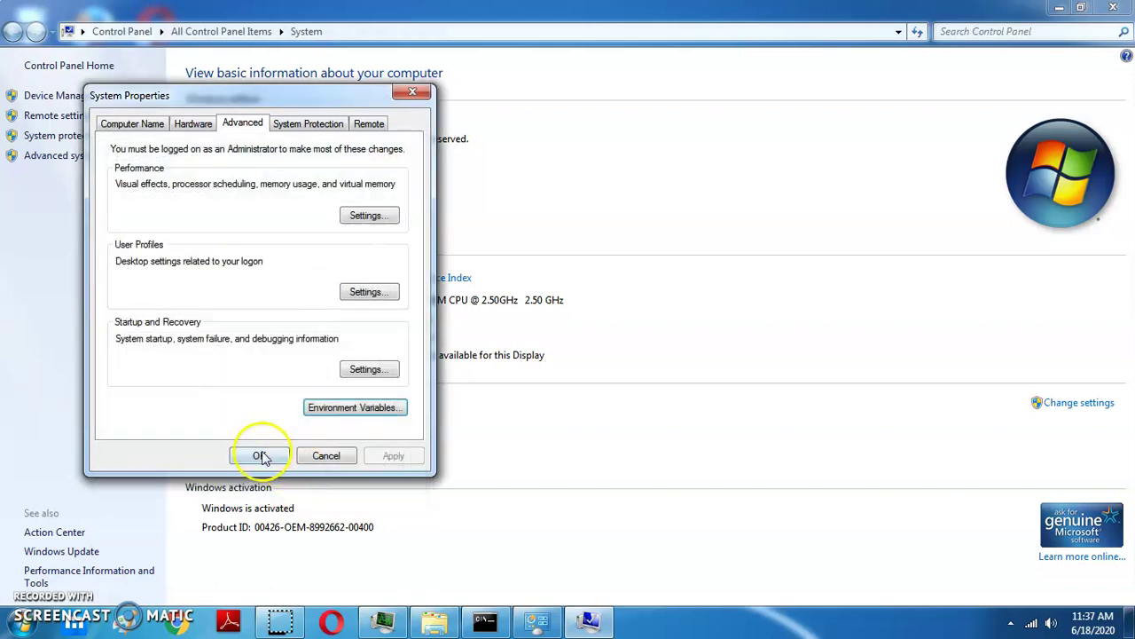
pyautogui.click(262, 457)
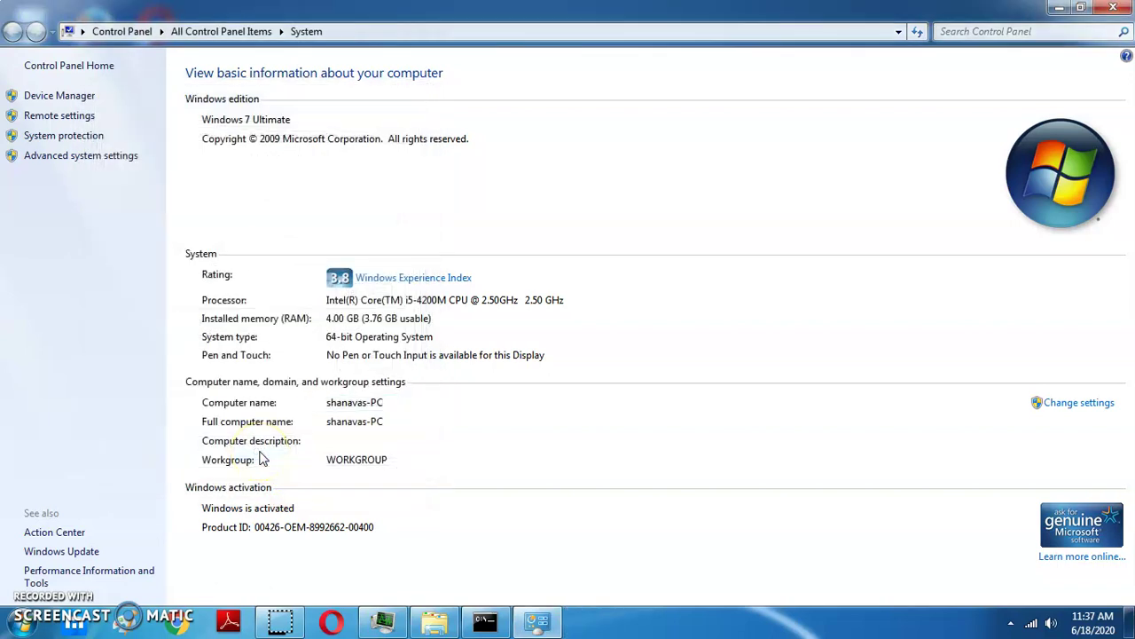
# Close the old Command Prompt window and start a new Command Prompt session.
pyautogui.click(484, 621)
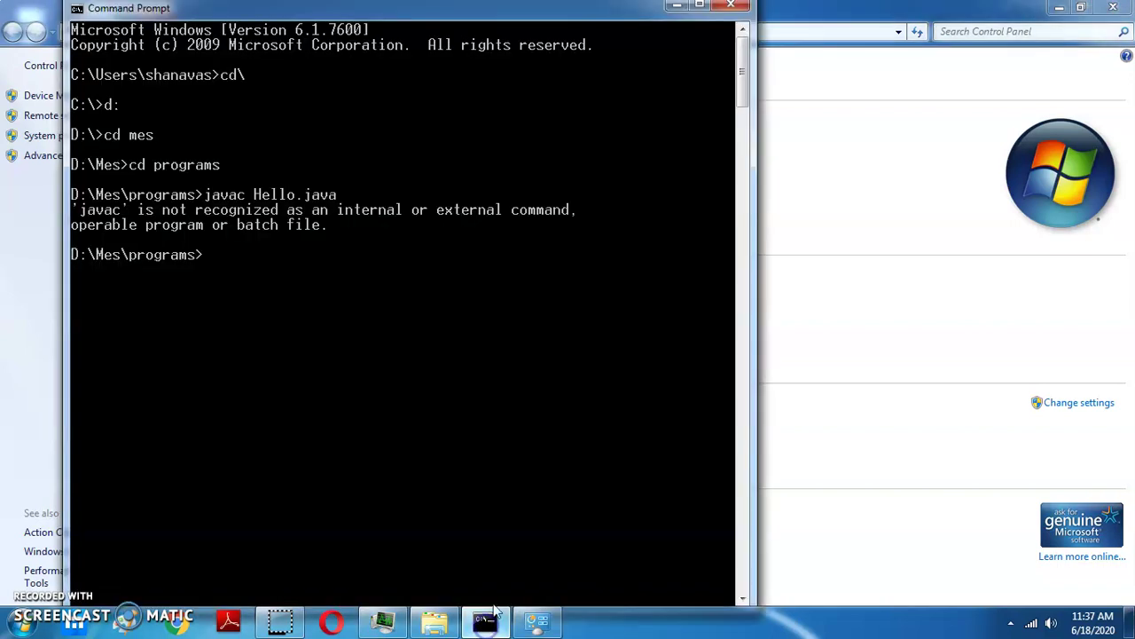
pyautogui.click(731, 8)
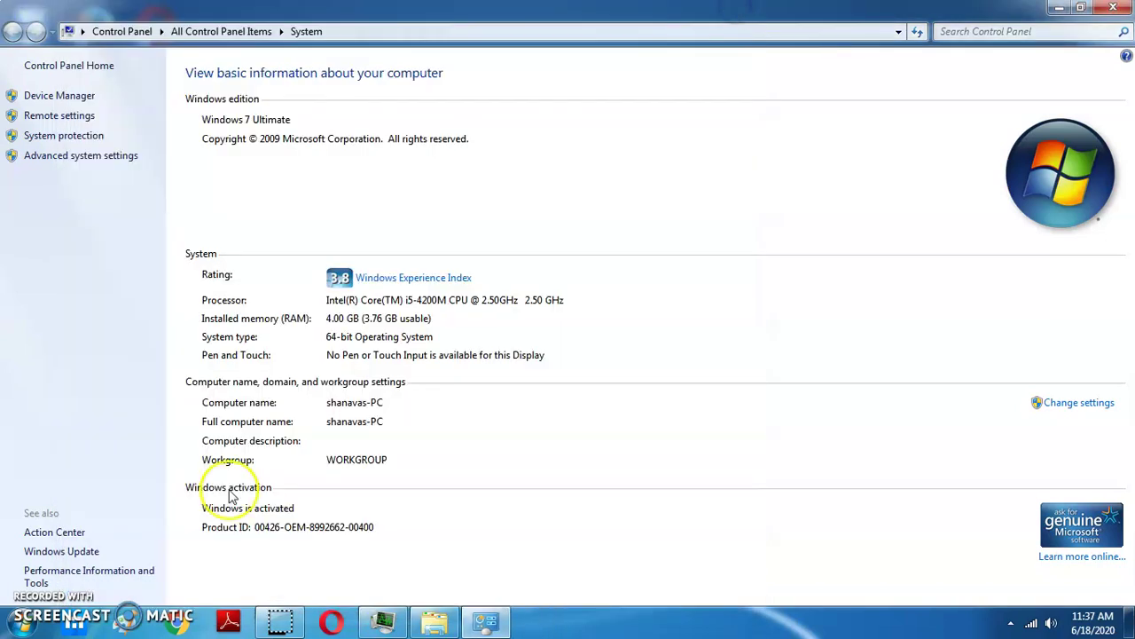
pyautogui.click(21, 621)
pyautogui.click(96, 487)
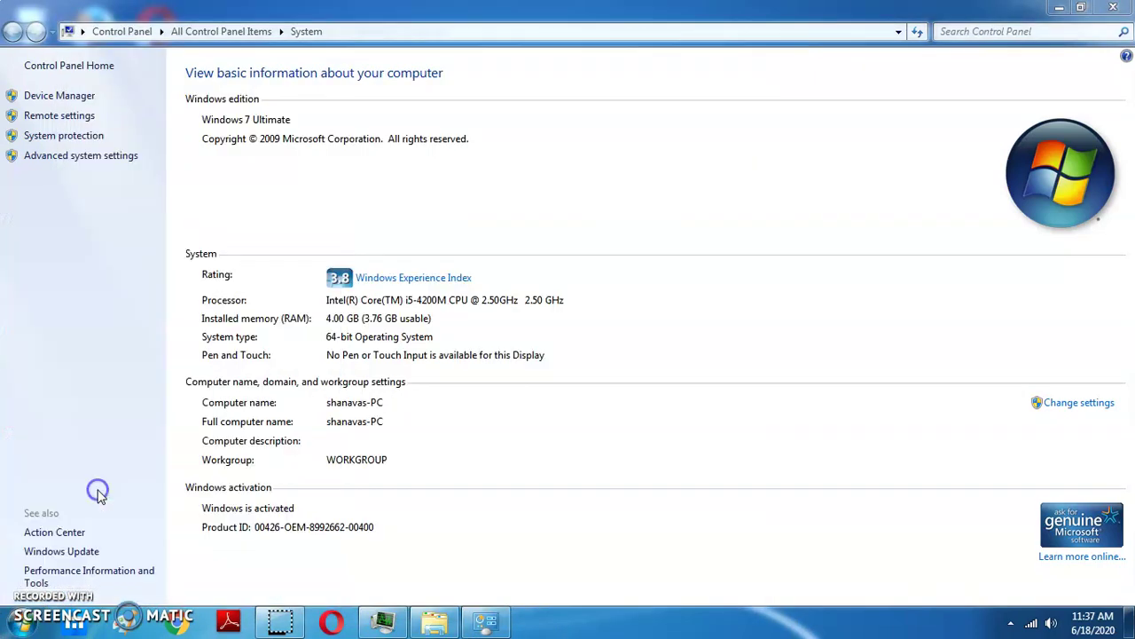
# Run the javac command without arguments to test the updated Path.
pyautogui.write('j')
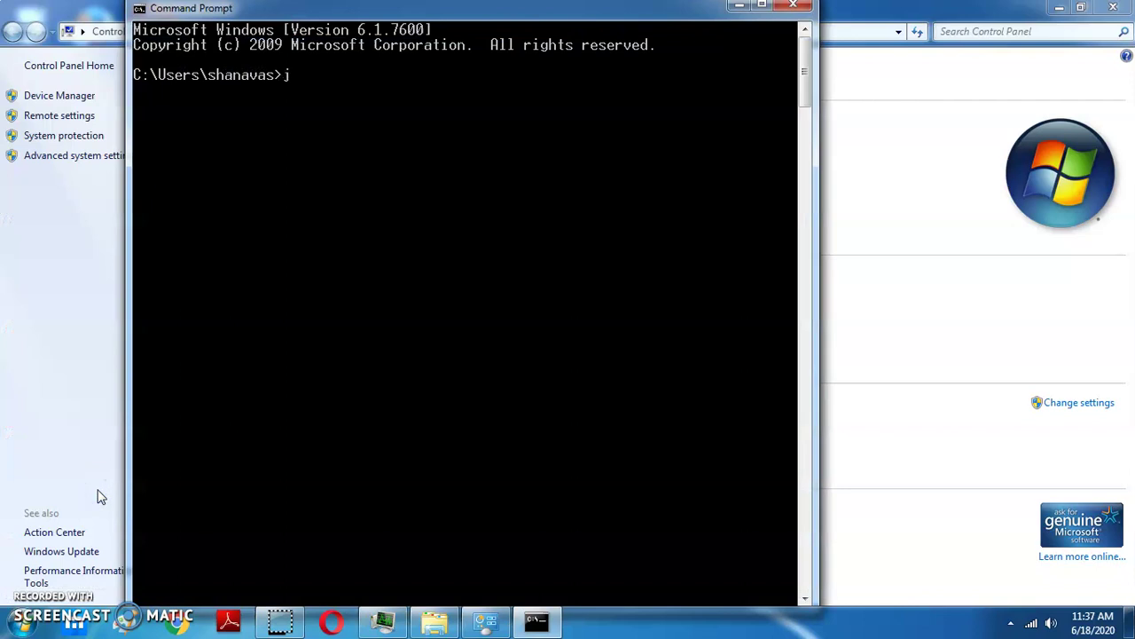
pyautogui.write('avac')
pyautogui.press('Return')
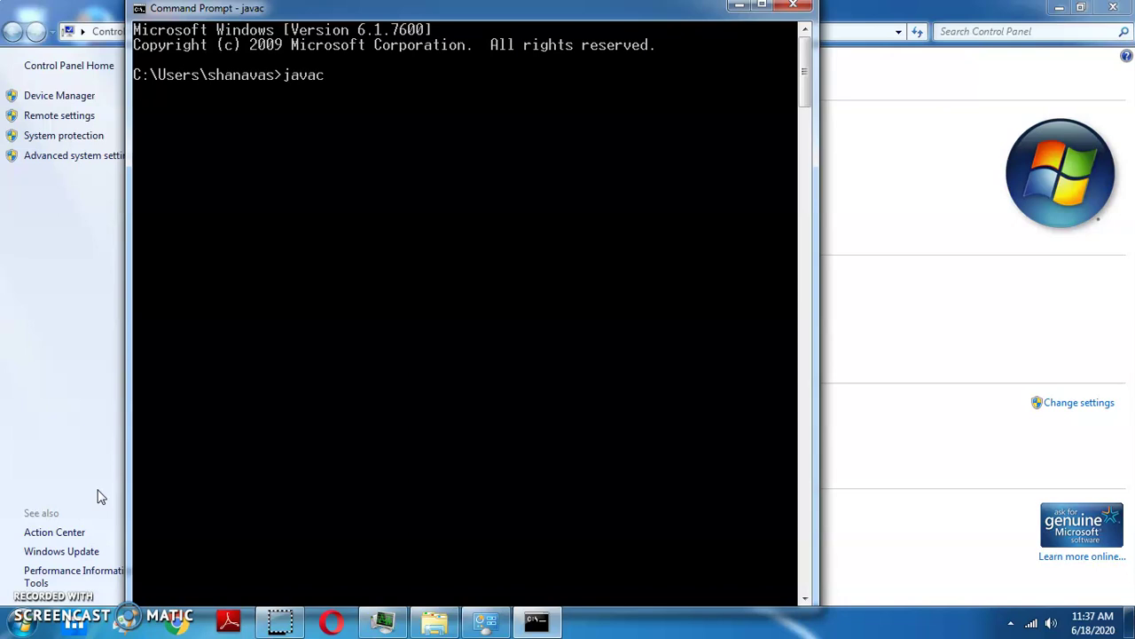
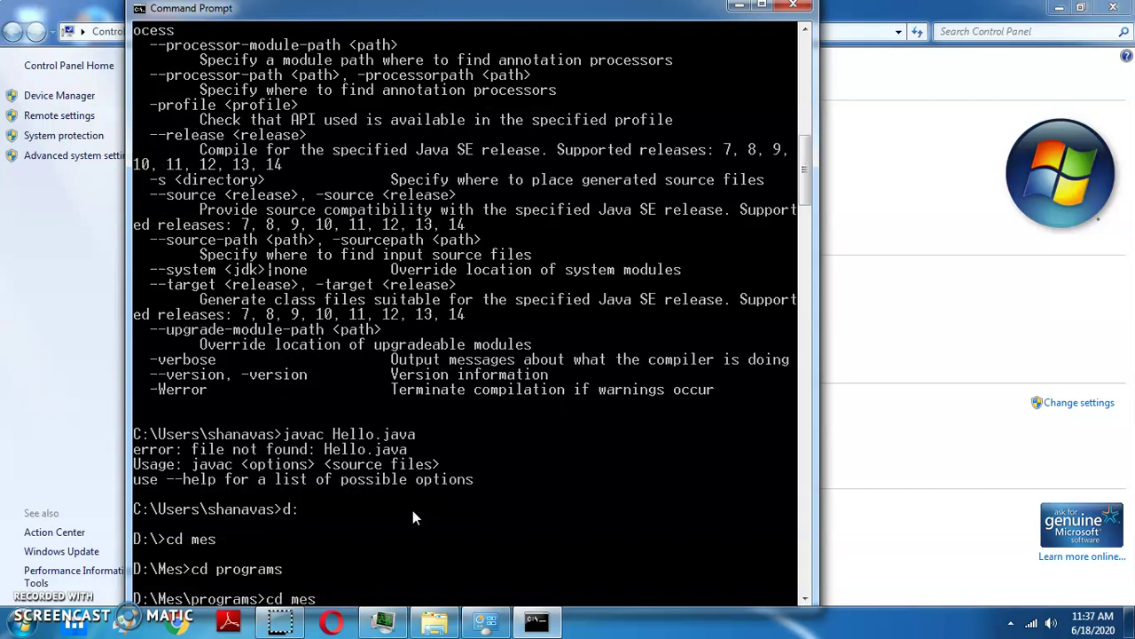
# Recall the earlier javac Hello.java command and run it in the D:\Mes\programs folder.
pyautogui.press('Up')
pyautogui.press('Up')
pyautogui.press('Up')
pyautogui.press('Up')
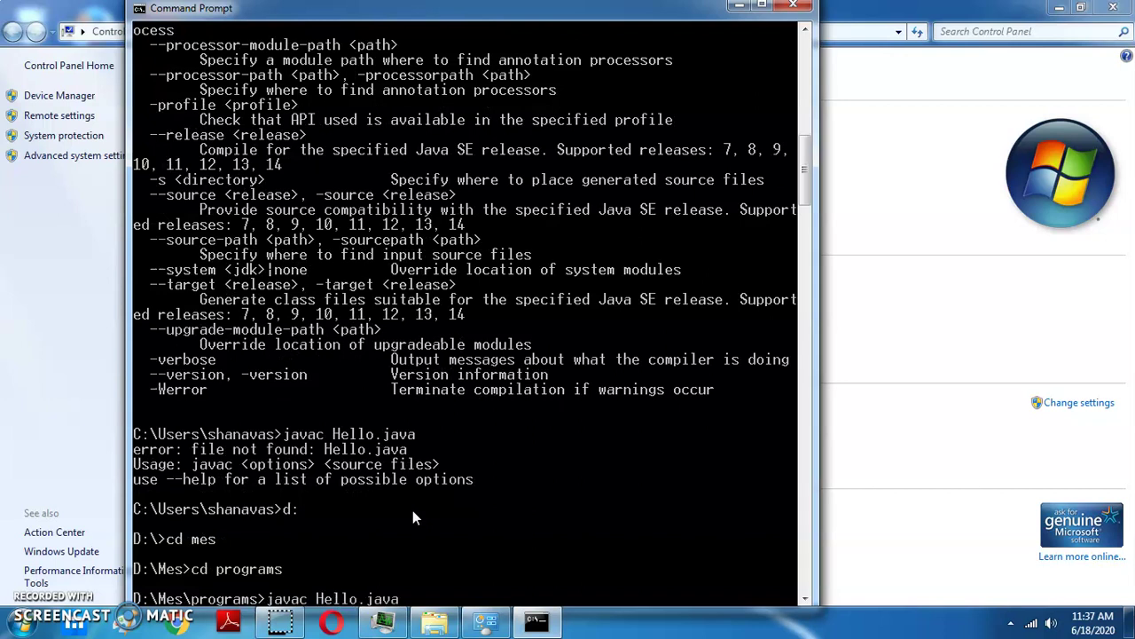
pyautogui.press('Down')
pyautogui.press('Return')
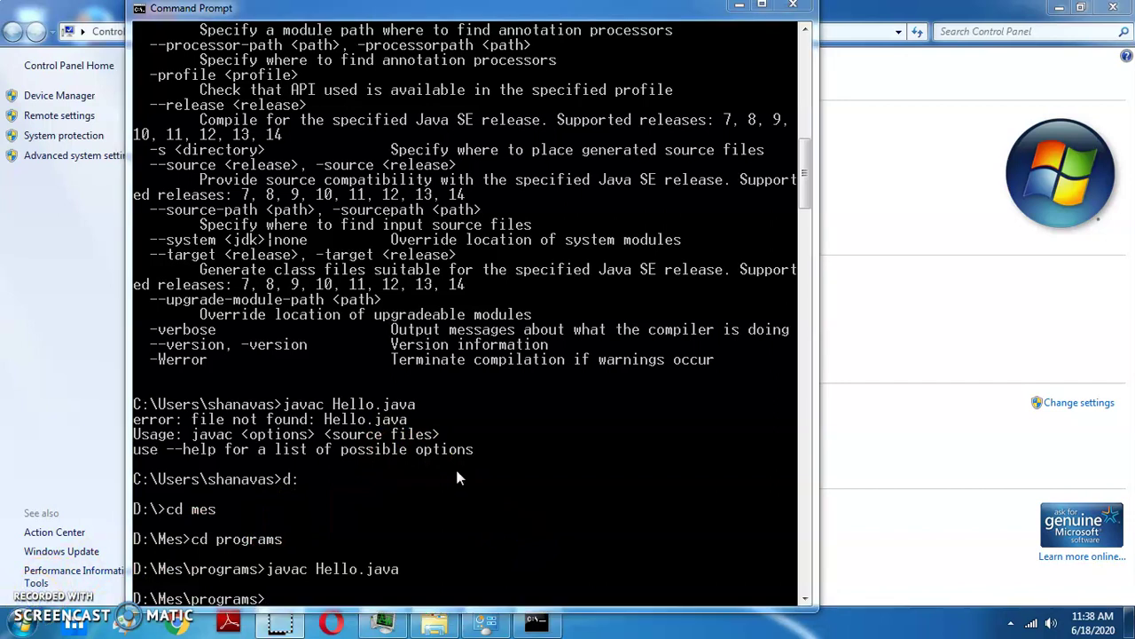
pyautogui.write('p')
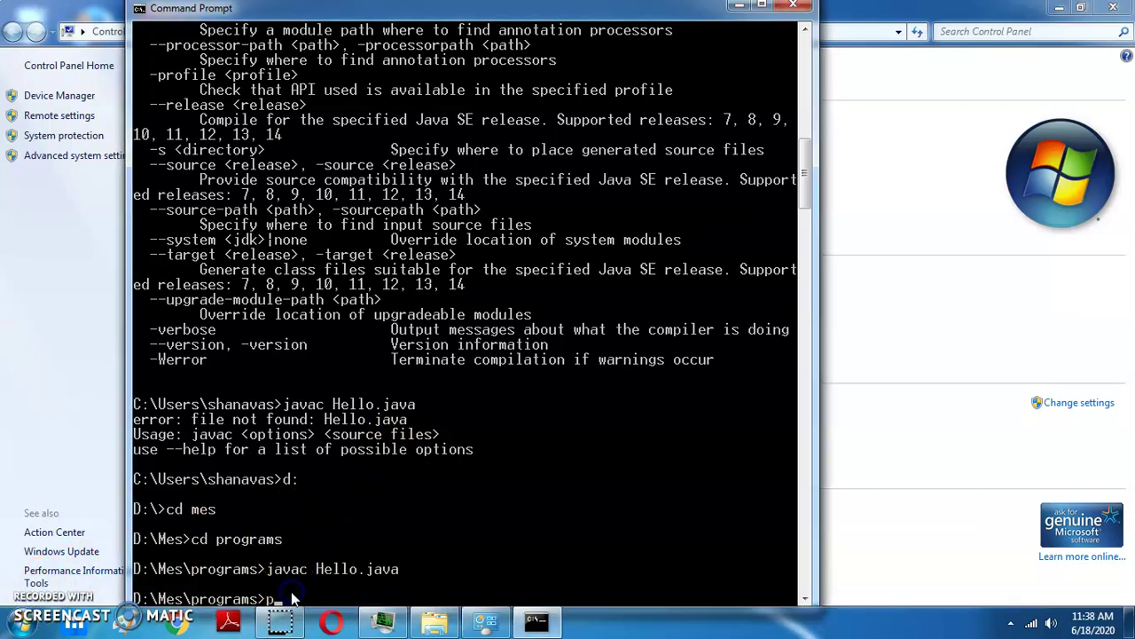
pyautogui.write('ath')
pyautogui.click(308, 626)
pyautogui.press('BackSpace')
pyautogui.press('BackSpace')
pyautogui.press('BackSpace')
pyautogui.press('BackSpace')
pyautogui.press('BackSpace')
# Return to the System window, view the Environment Variables dialog through the advanced system settings, and close both dialogs without changes.
pyautogui.click(58, 341)
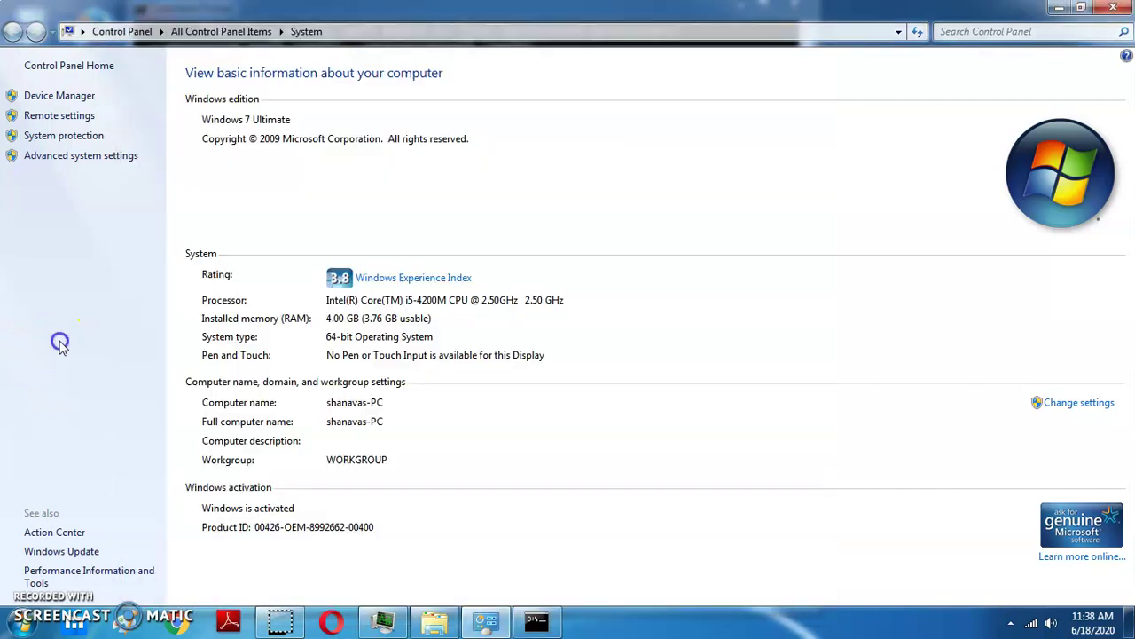
pyautogui.click(85, 160)
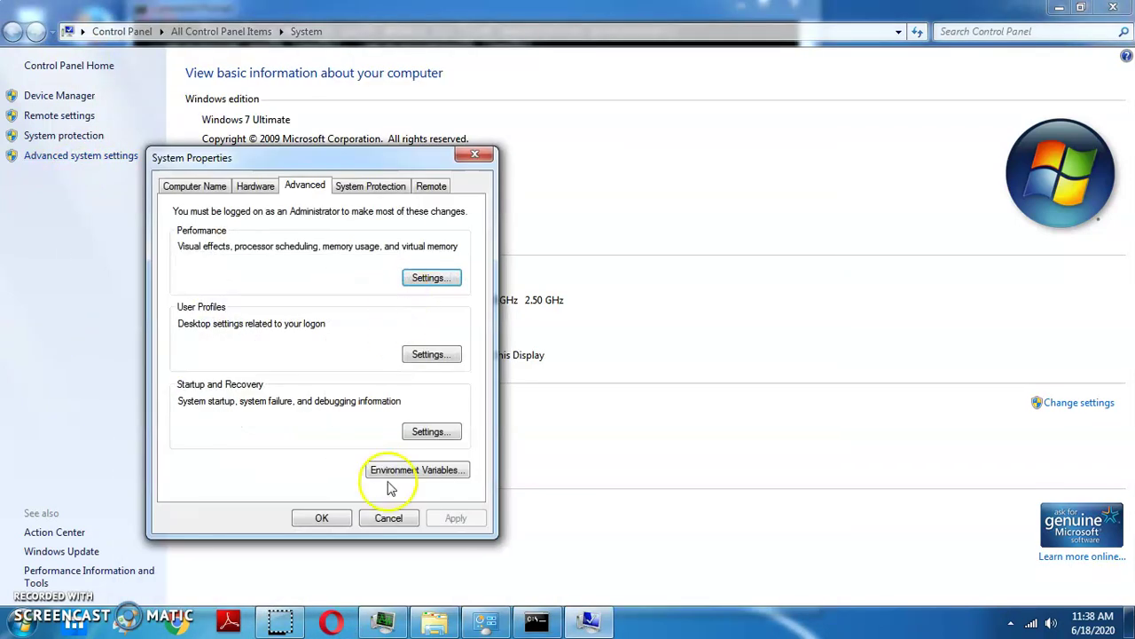
pyautogui.click(426, 472)
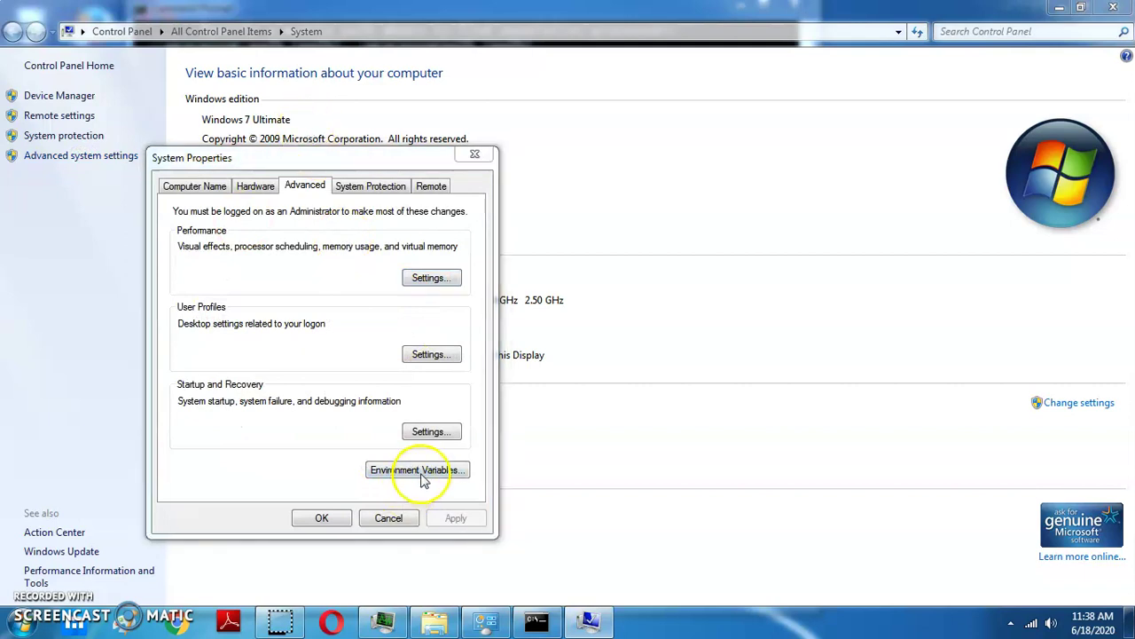
pyautogui.click(435, 532)
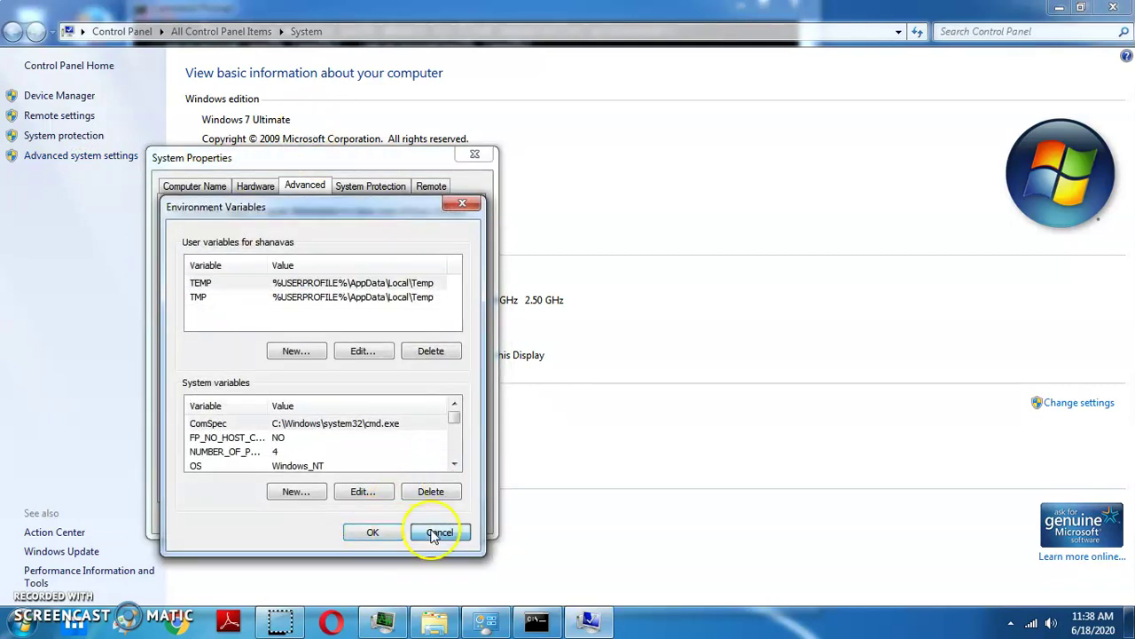
pyautogui.click(321, 518)
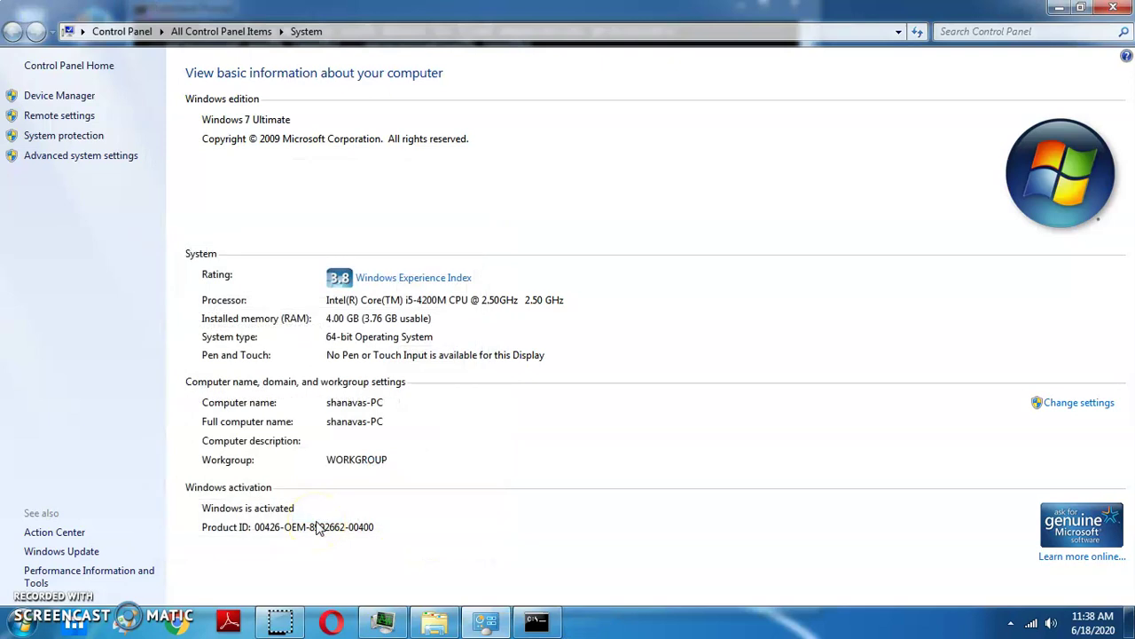